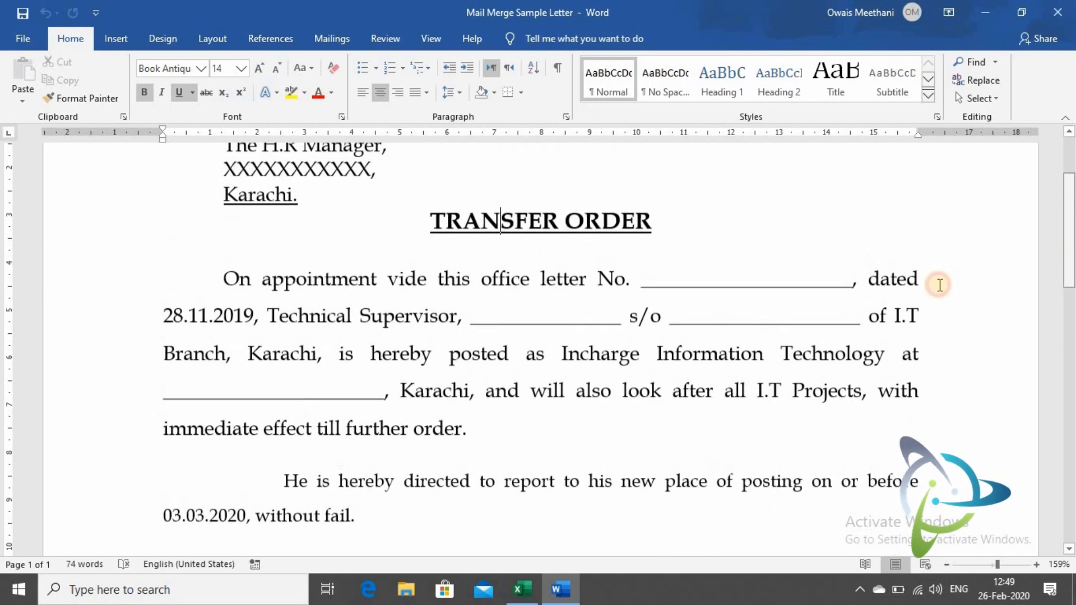
Switch to the Mail Merge Excel Data workbook in Excel, examine the DATA sheet's column headings and records, and close the workbook.
{"action": "left_click", "coordinate": [760, 292]}
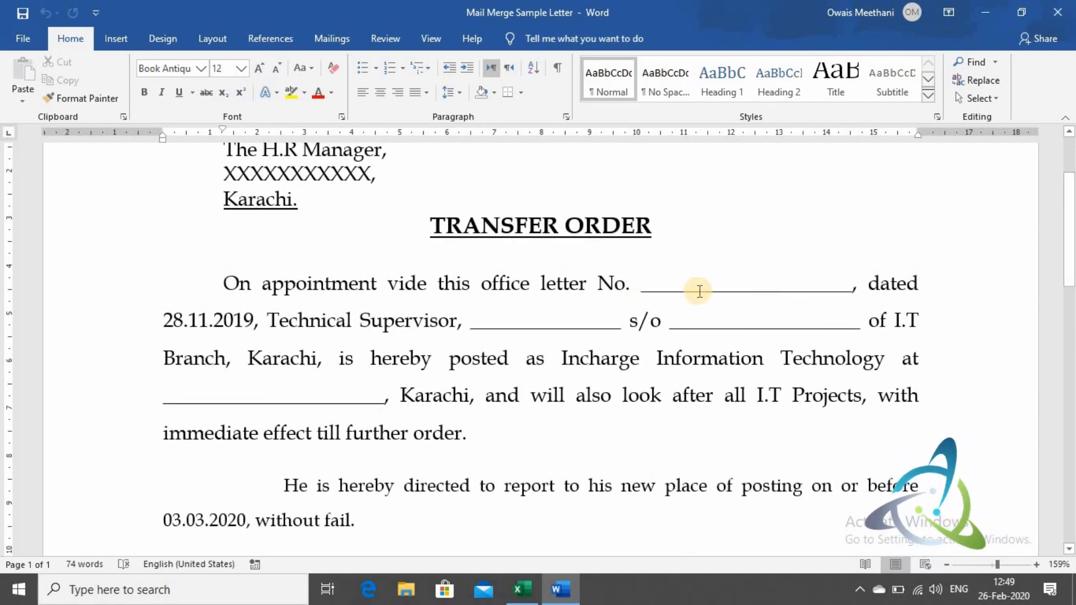
{"action": "left_click", "coordinate": [523, 588]}
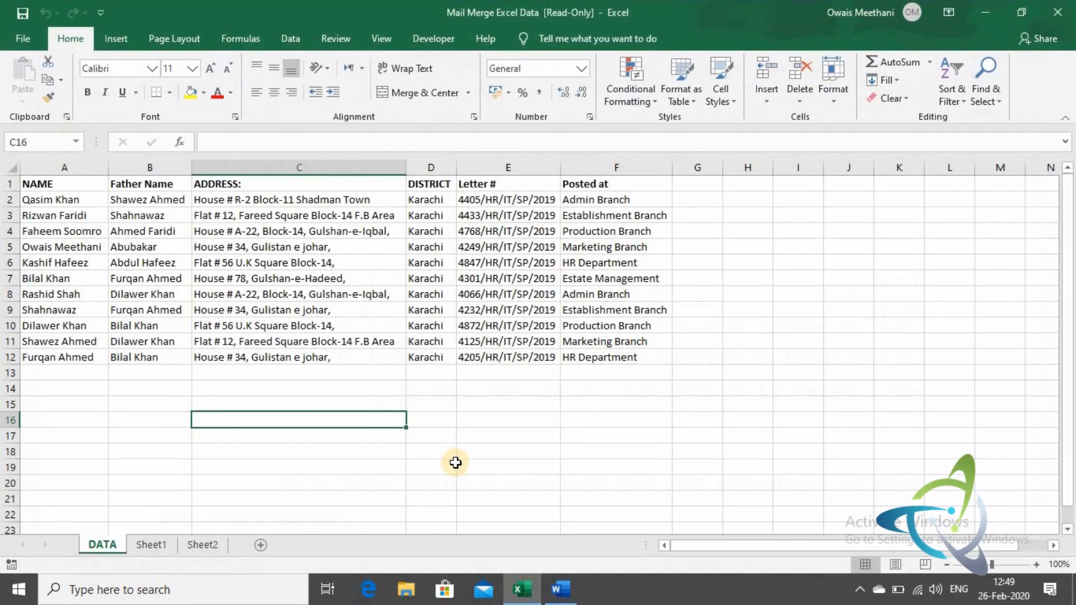
{"action": "left_click", "coordinate": [323, 390]}
{"action": "left_click", "coordinate": [138, 404]}
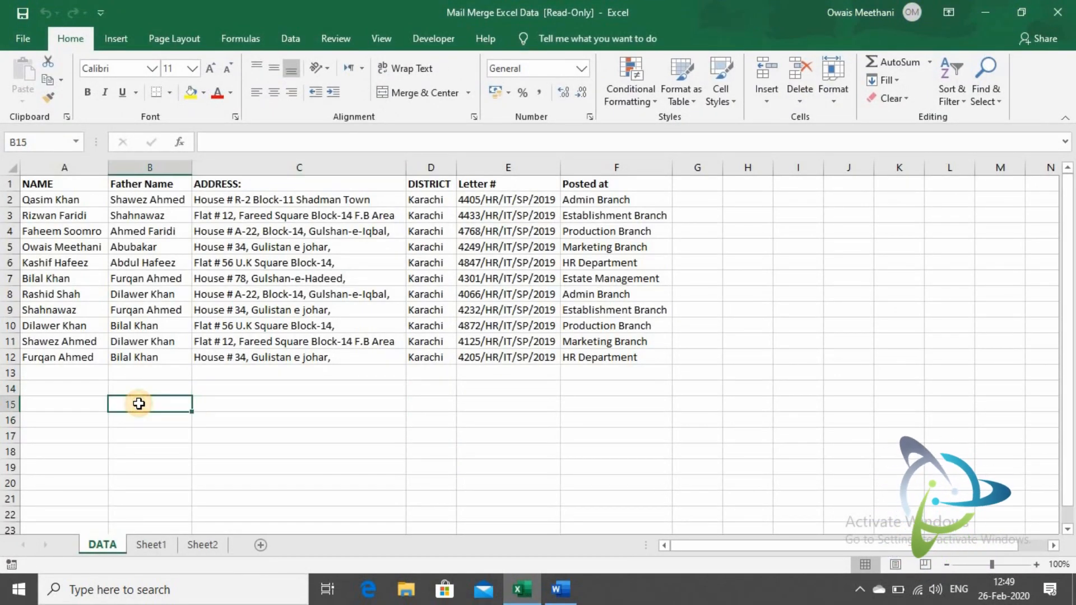
{"action": "left_click", "coordinate": [84, 384]}
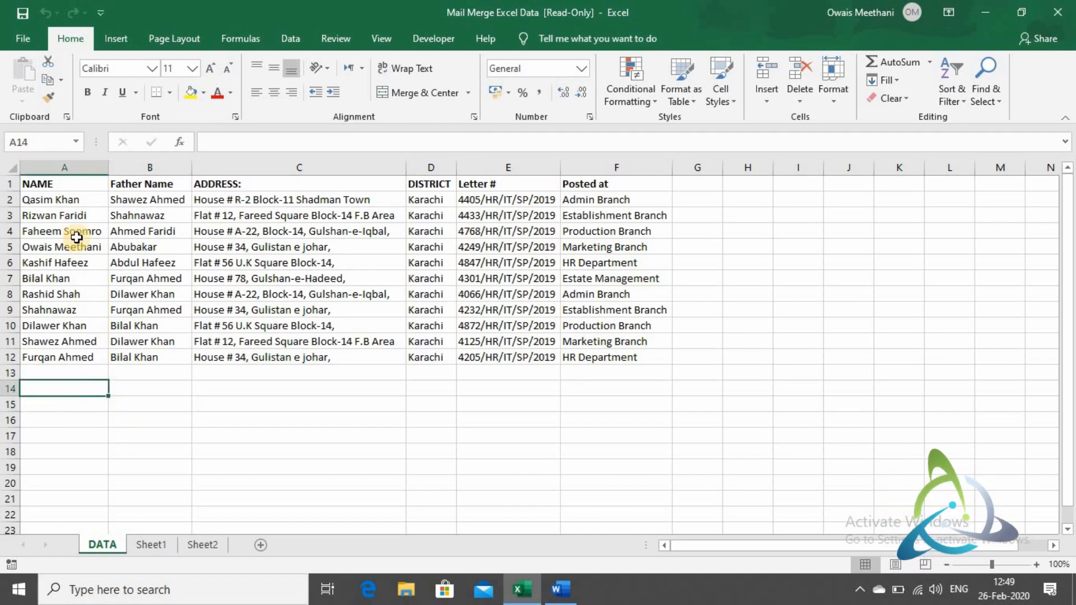
{"action": "left_click", "coordinate": [37, 185]}
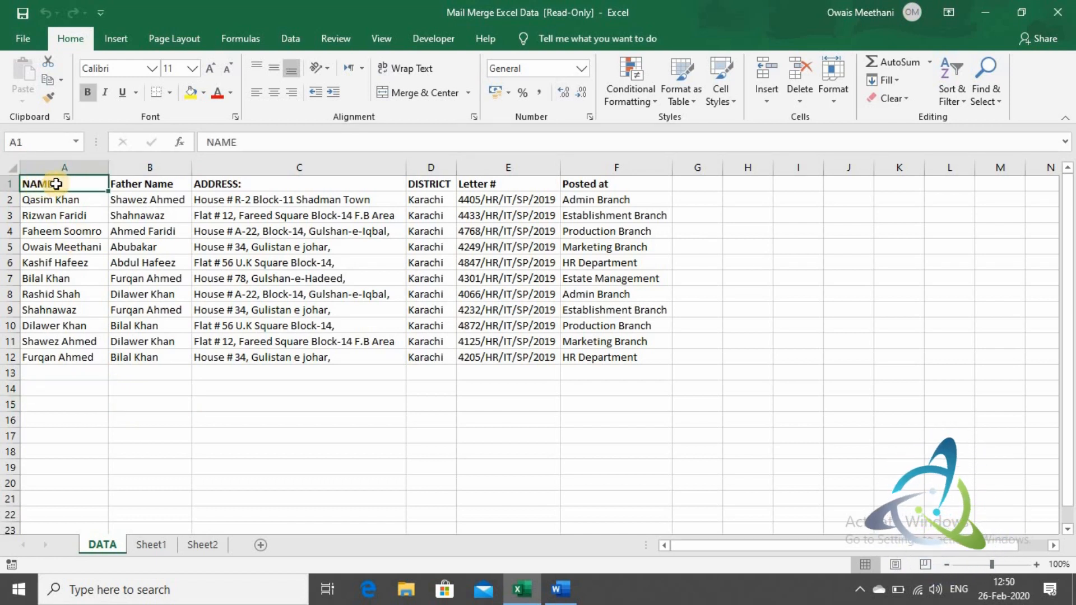
{"action": "left_click", "coordinate": [64, 203]}
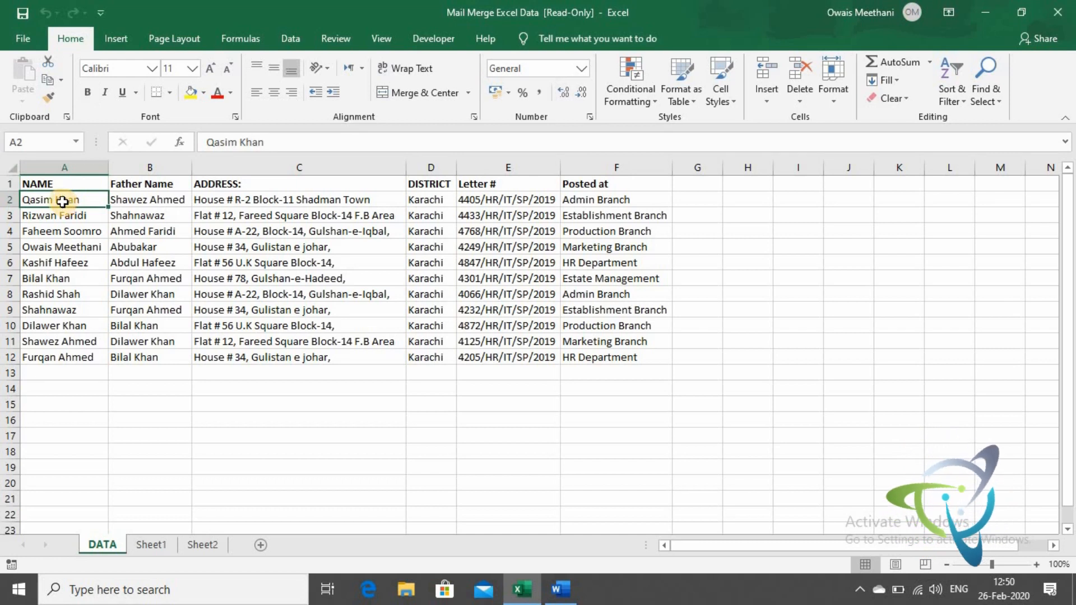
{"action": "left_click", "coordinate": [43, 184]}
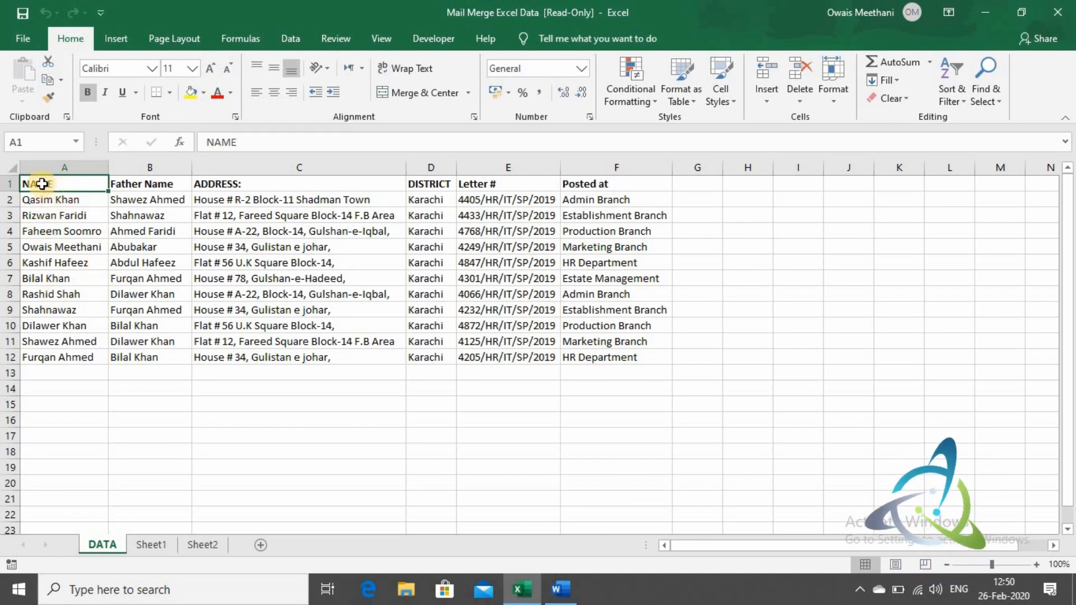
{"action": "left_click", "coordinate": [149, 179]}
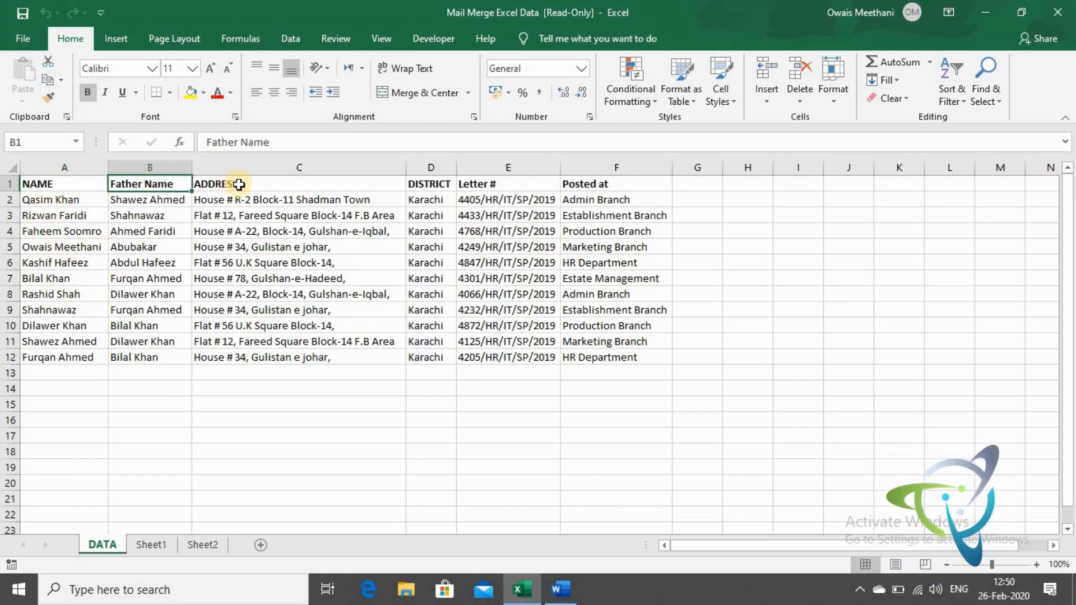
{"action": "left_click", "coordinate": [504, 181]}
{"action": "left_click", "coordinate": [595, 183]}
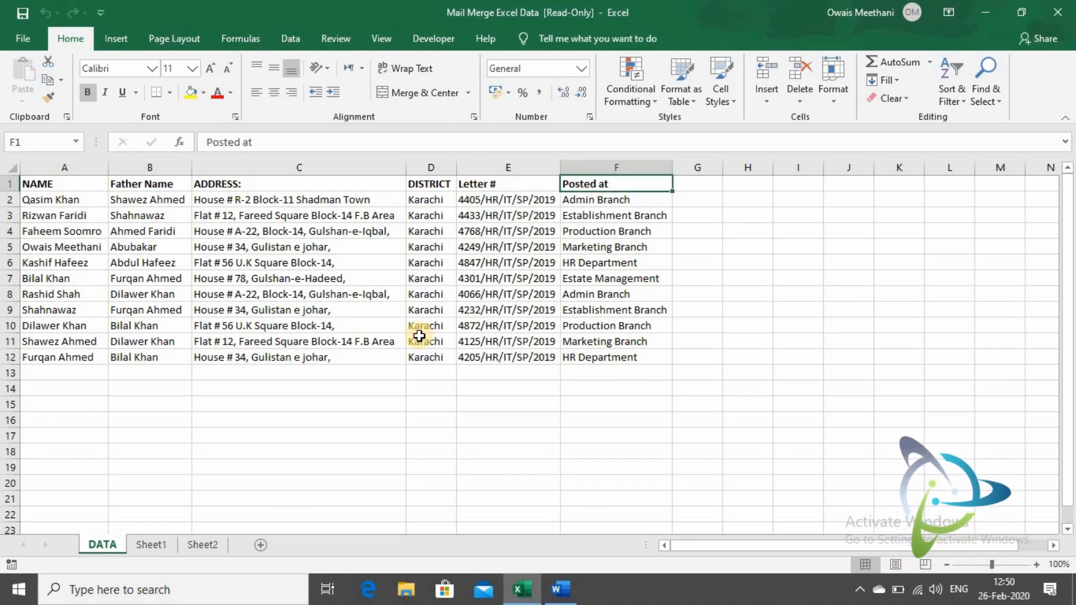
{"action": "left_click", "coordinate": [398, 436]}
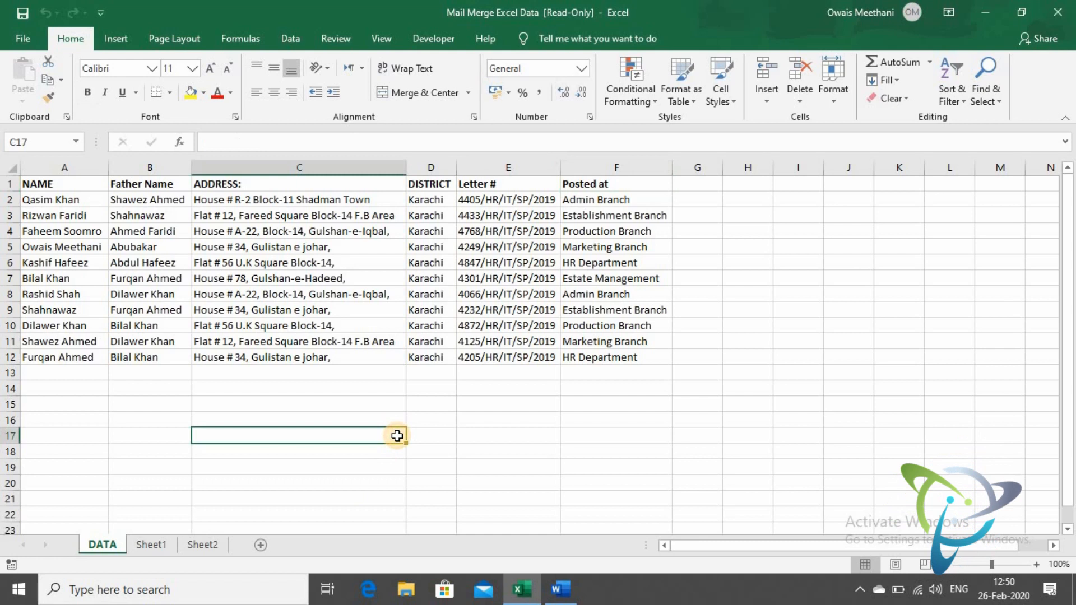
{"action": "left_click", "coordinate": [533, 423]}
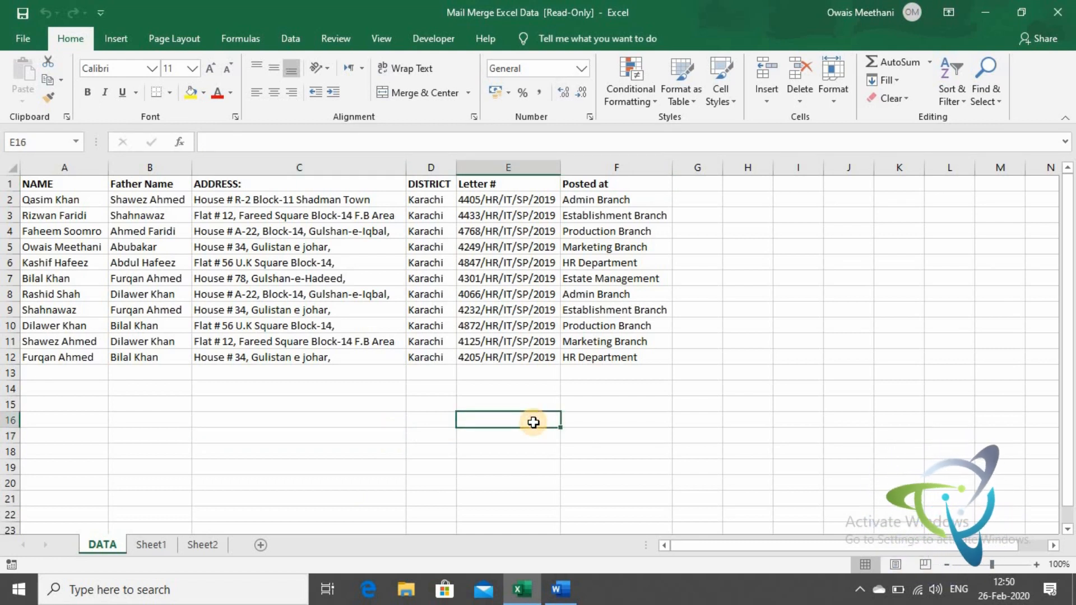
{"action": "left_click", "coordinate": [1057, 9]}
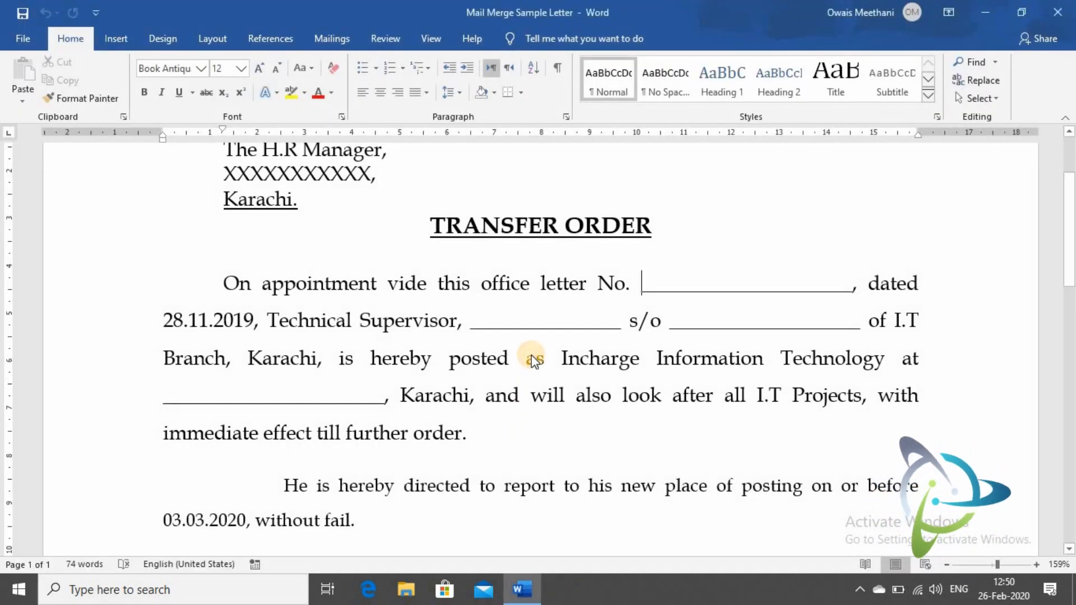
Start the step-by-step mail merge wizard for Letters using the current document and advance to recipient selection.
{"action": "left_click", "coordinate": [644, 302]}
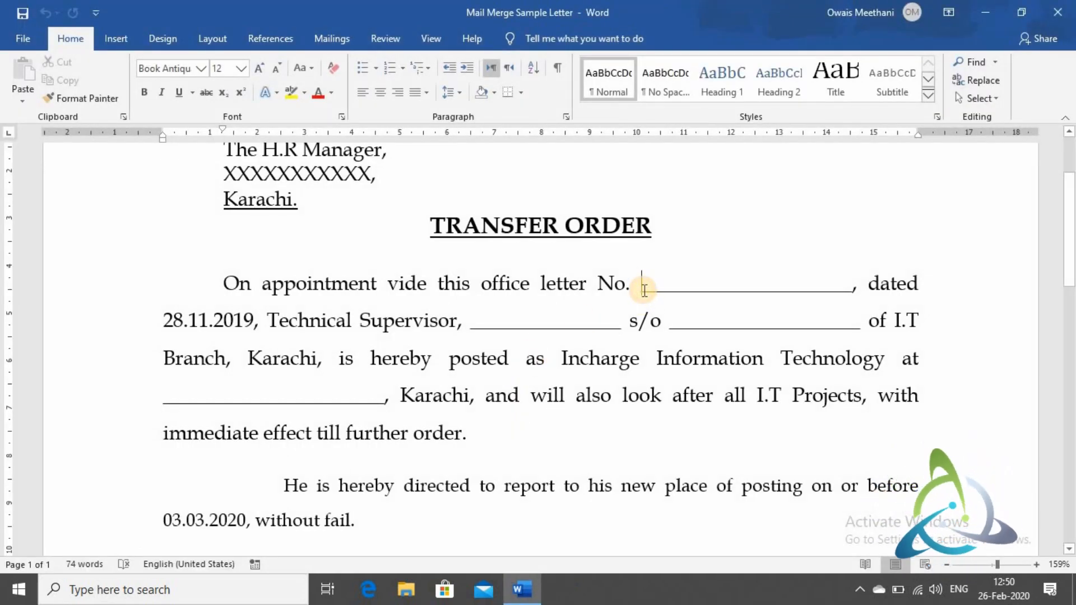
{"action": "left_click", "coordinate": [336, 36]}
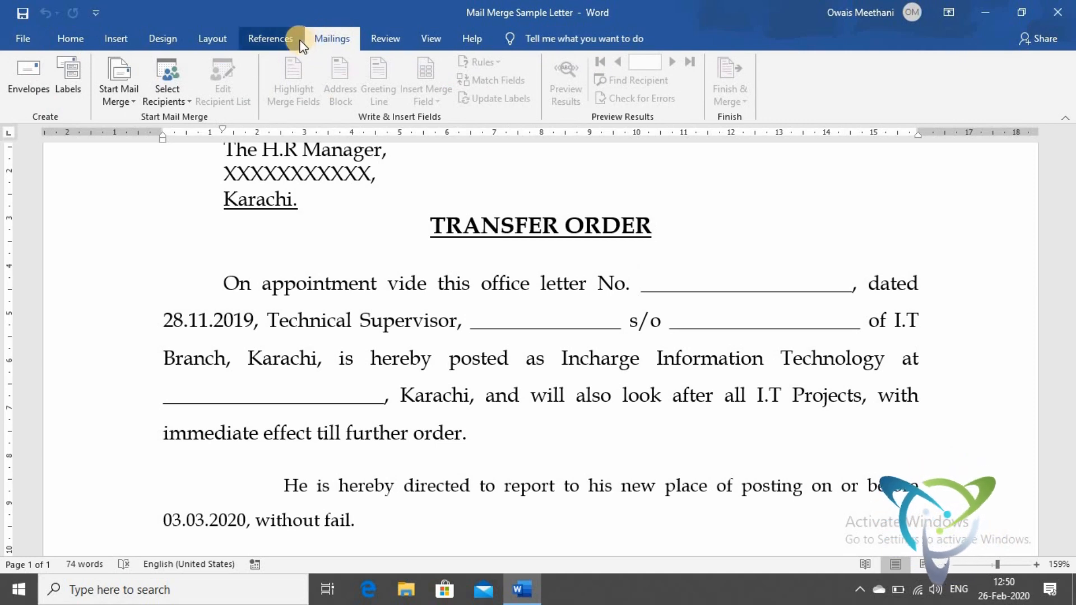
{"action": "left_click", "coordinate": [116, 95]}
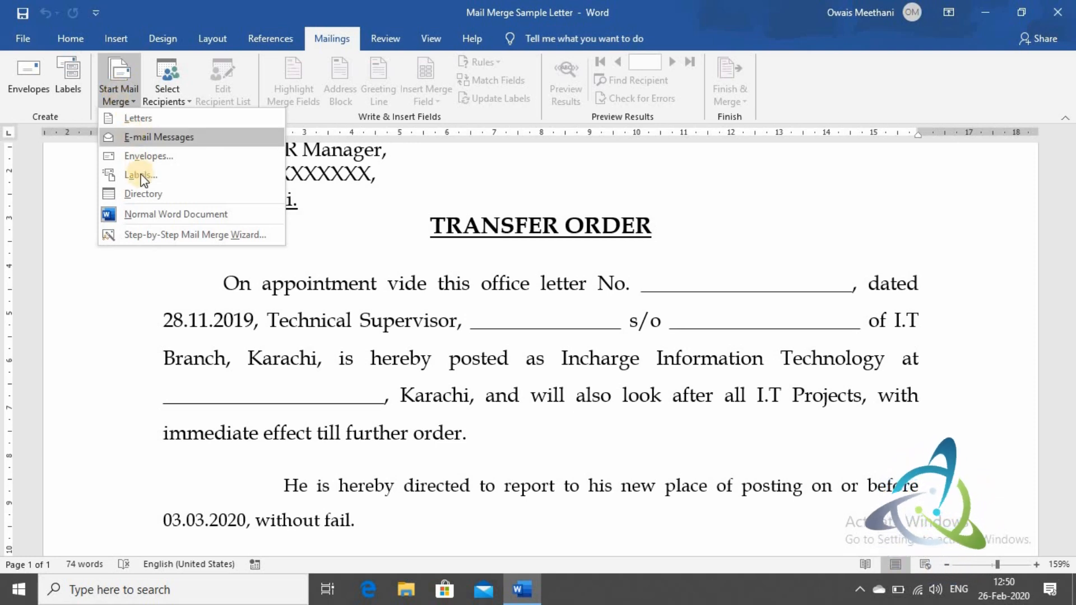
{"action": "left_click", "coordinate": [197, 235]}
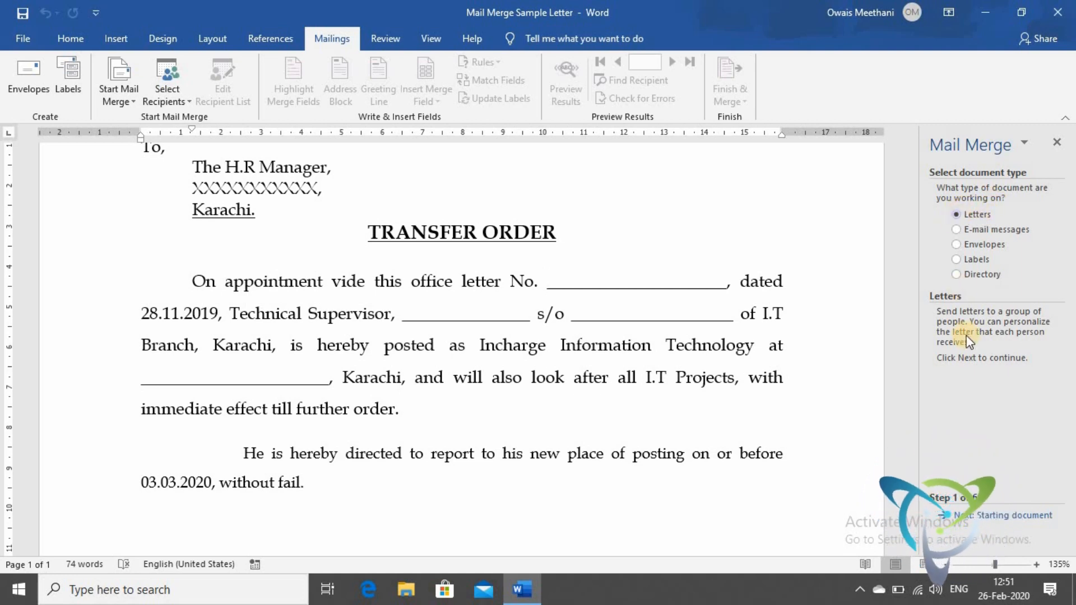
{"action": "left_click", "coordinate": [993, 527]}
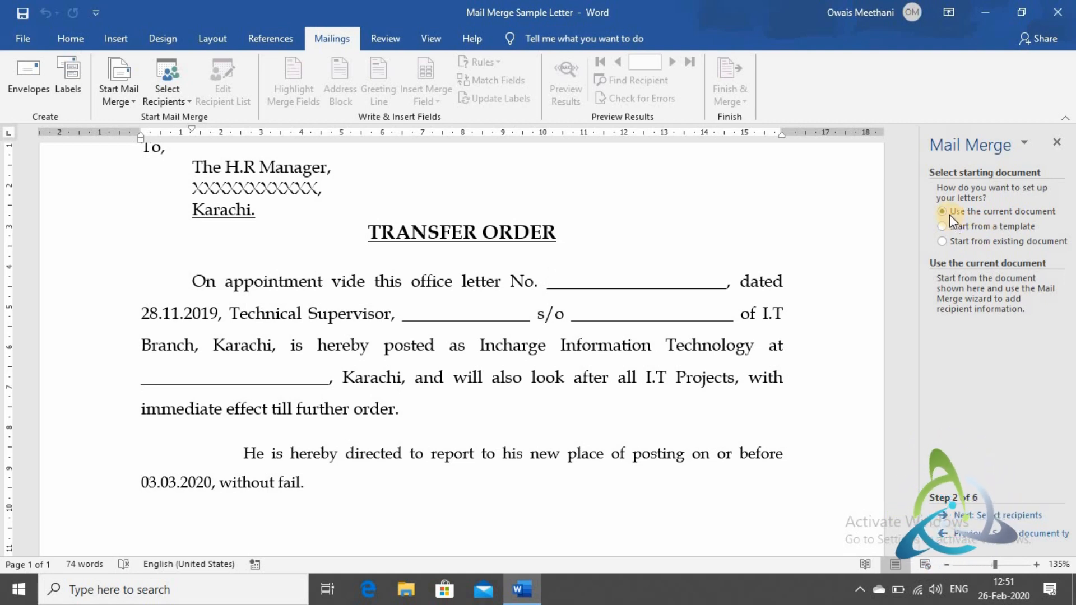
{"action": "left_click", "coordinate": [741, 282]}
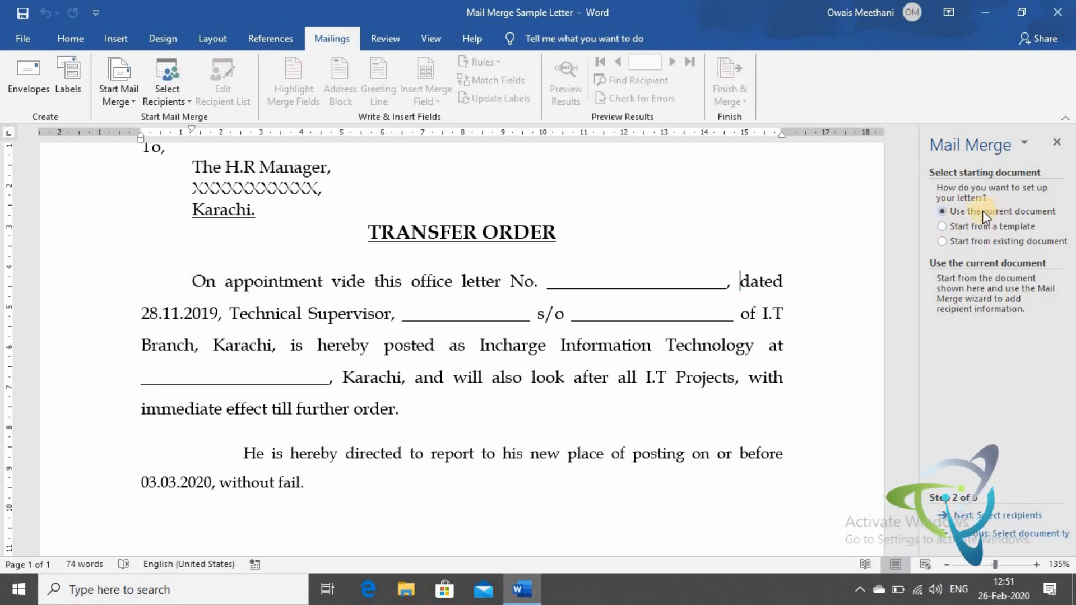
{"action": "left_click", "coordinate": [1004, 516]}
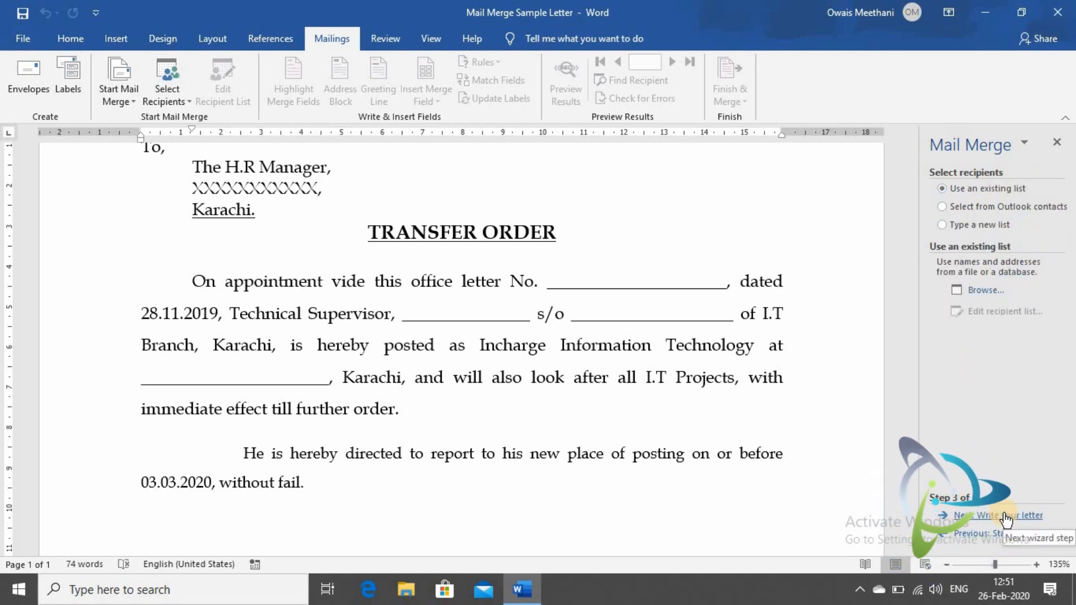
Load the DATA$ table of the Mail Merge Excel Data workbook on the Desktop as the existing recipient list.
{"action": "left_click", "coordinate": [985, 292]}
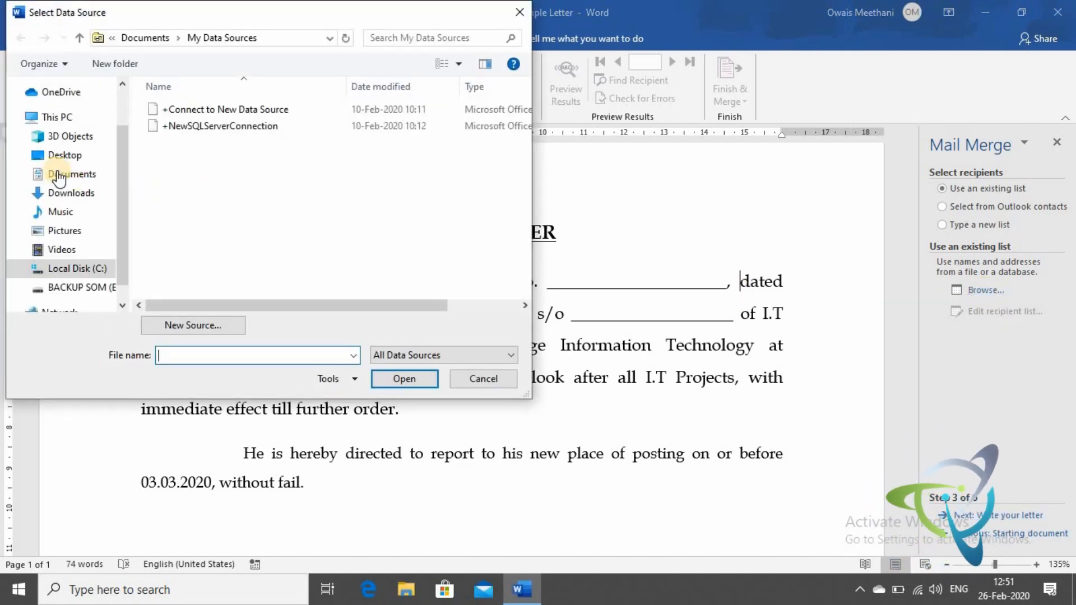
{"action": "left_click", "coordinate": [62, 160]}
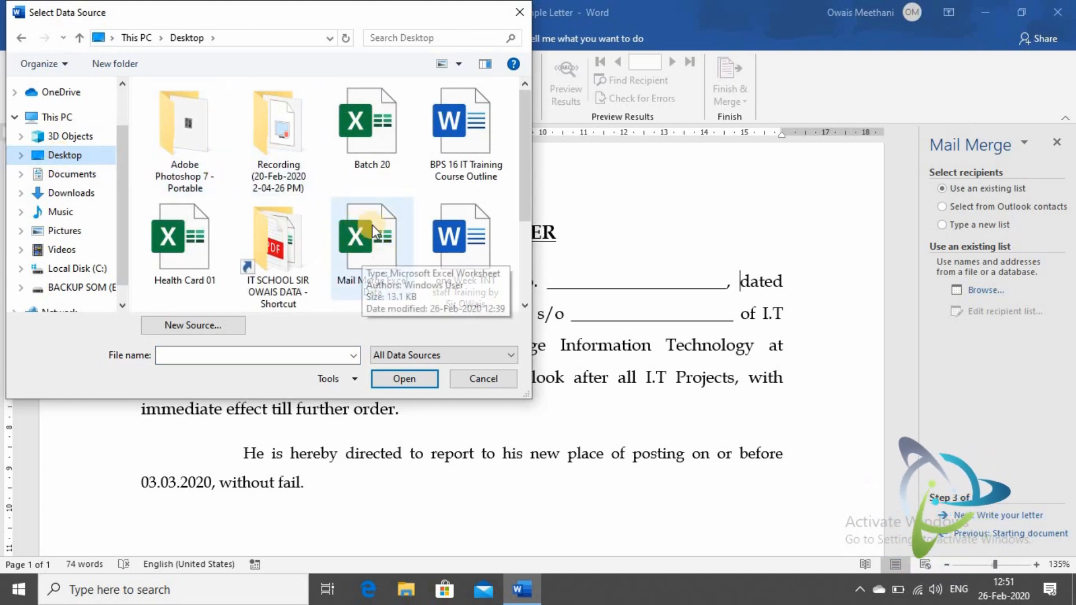
{"action": "left_click", "coordinate": [357, 256]}
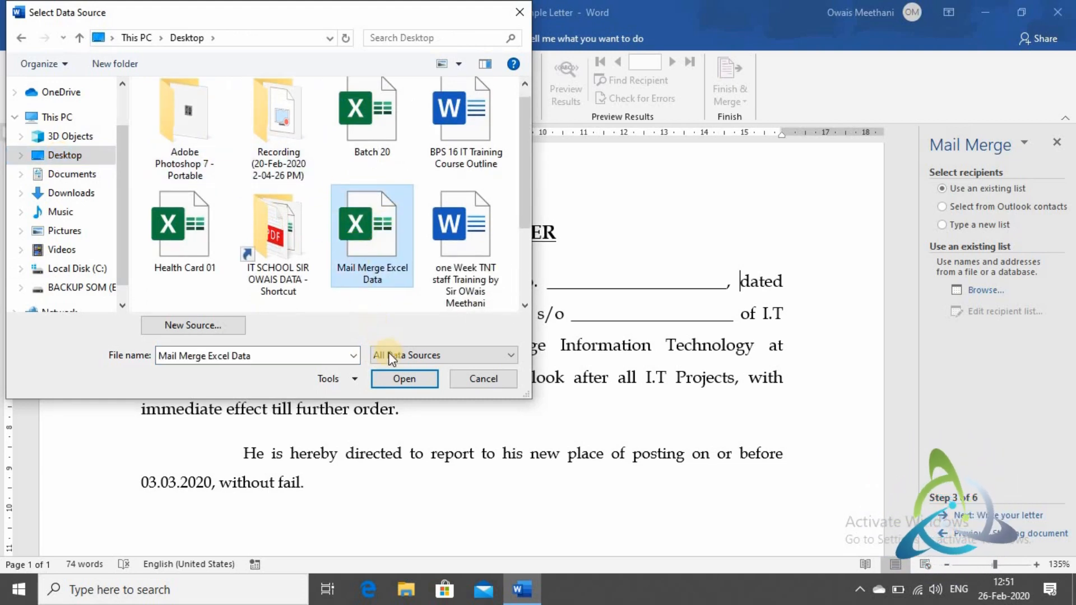
{"action": "left_click", "coordinate": [404, 383]}
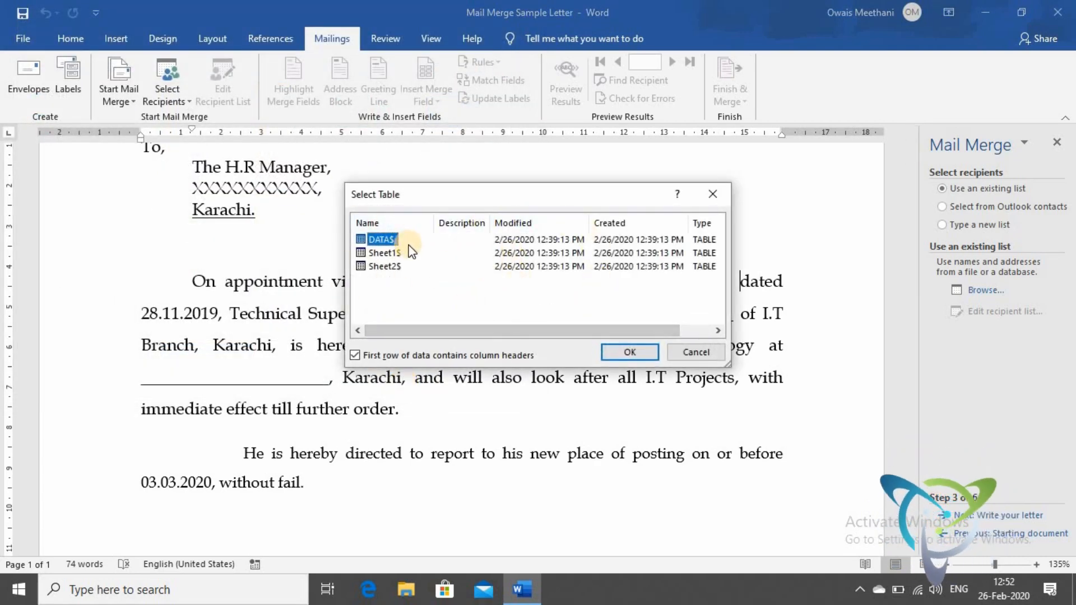
{"action": "left_click", "coordinate": [386, 268]}
{"action": "left_click", "coordinate": [378, 240]}
{"action": "left_click", "coordinate": [382, 239]}
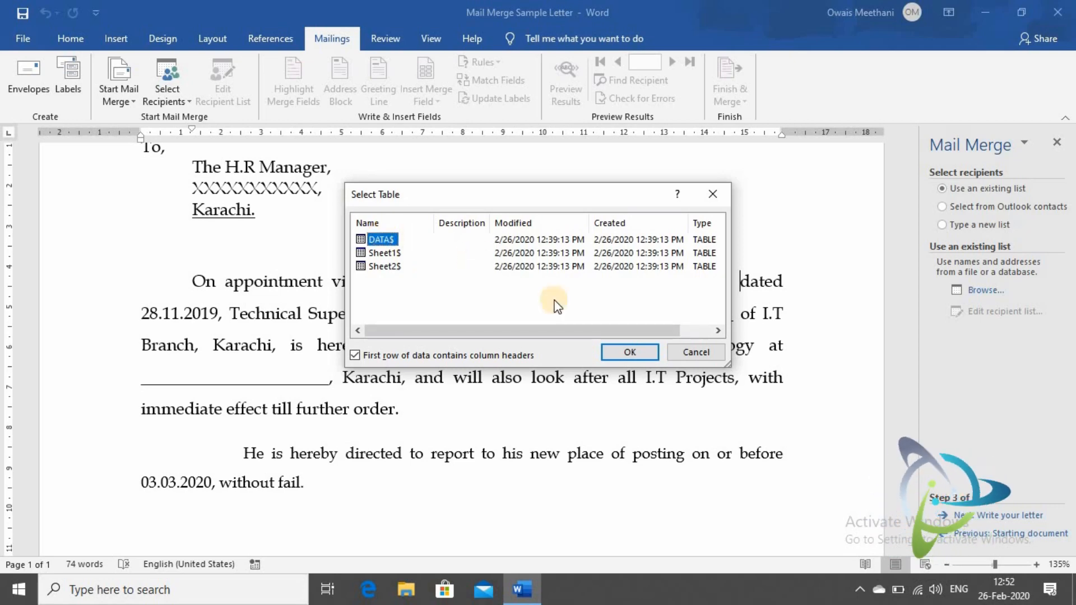
{"action": "left_click", "coordinate": [630, 352]}
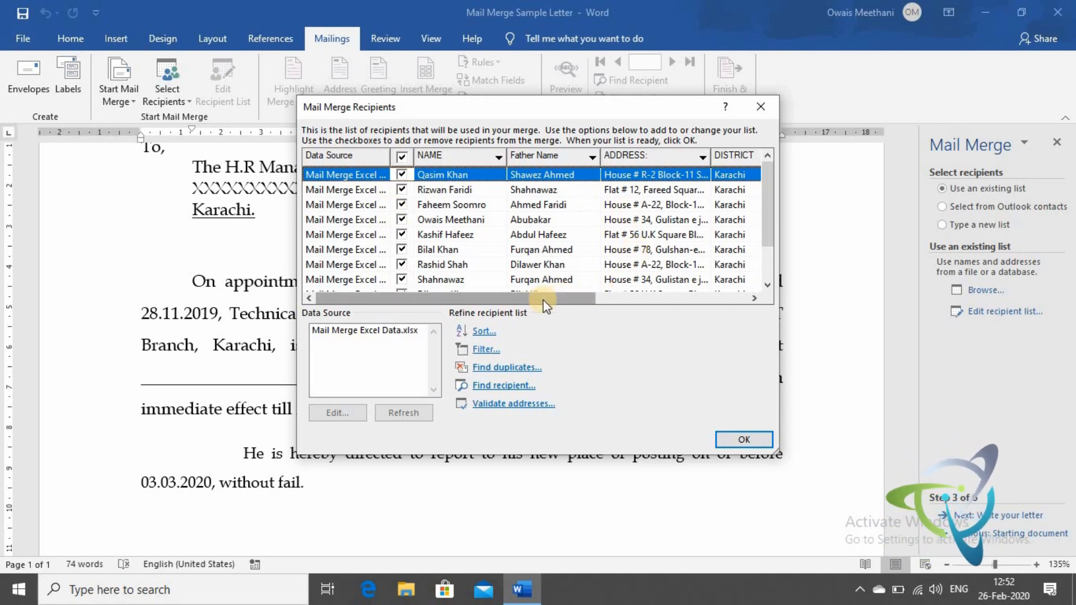
Sort the merge recipients by NAME and then by Father Name, and accept the list with all recipients included.
{"action": "left_click_drag", "start_coordinate": [543, 299], "coordinate": [515, 293]}
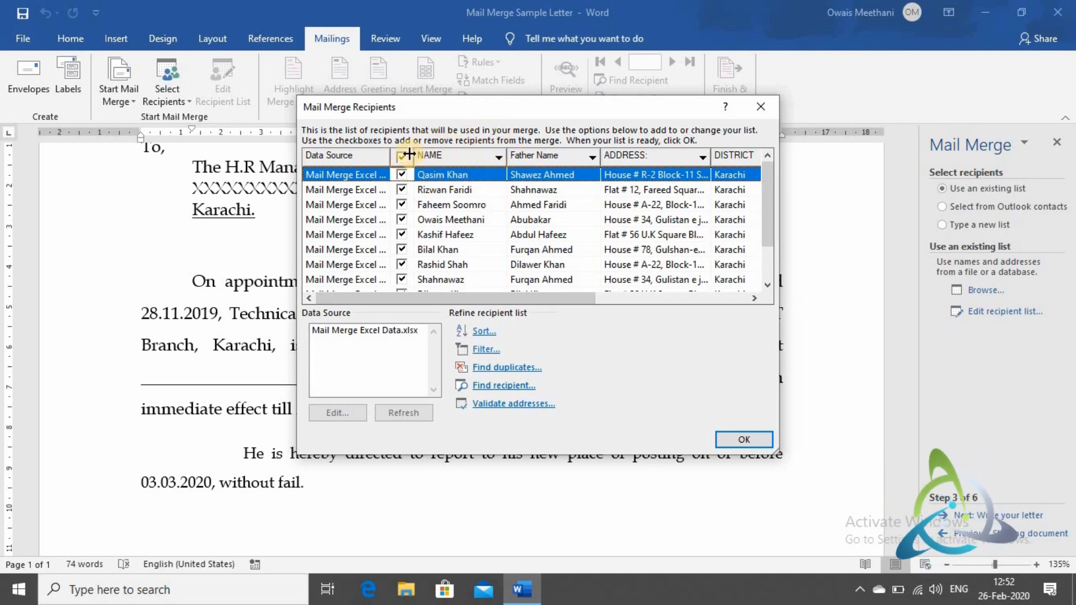
{"action": "left_click", "coordinate": [439, 155]}
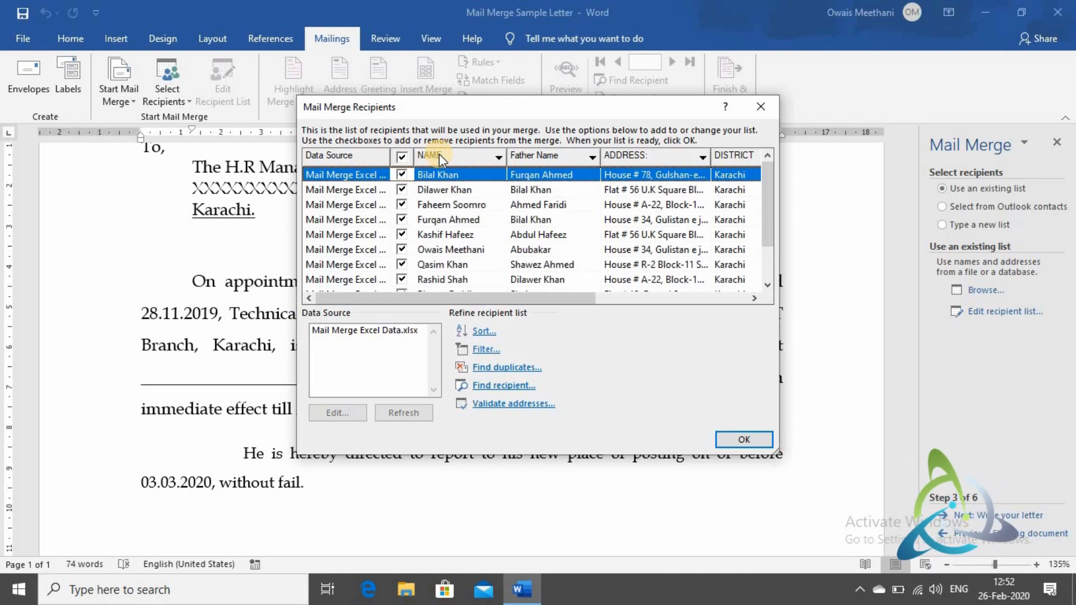
{"action": "left_click", "coordinate": [536, 151]}
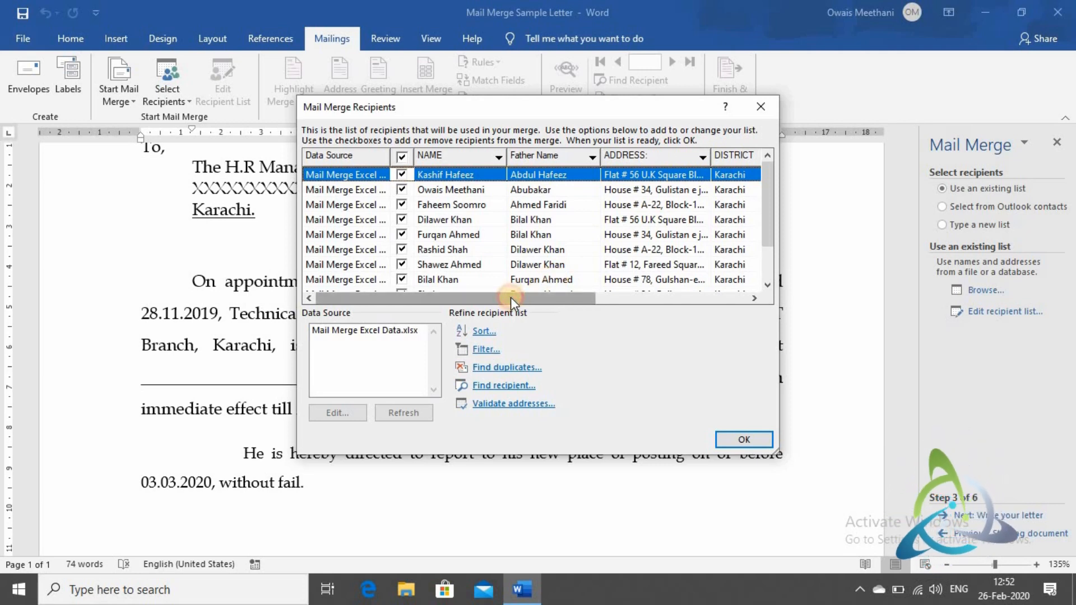
{"action": "mouse_move", "coordinate": [509, 297]}
{"action": "left_mouse_down"}
{"action": "mouse_move", "coordinate": [672, 284]}
{"action": "mouse_move", "coordinate": [492, 287]}
{"action": "left_mouse_up"}
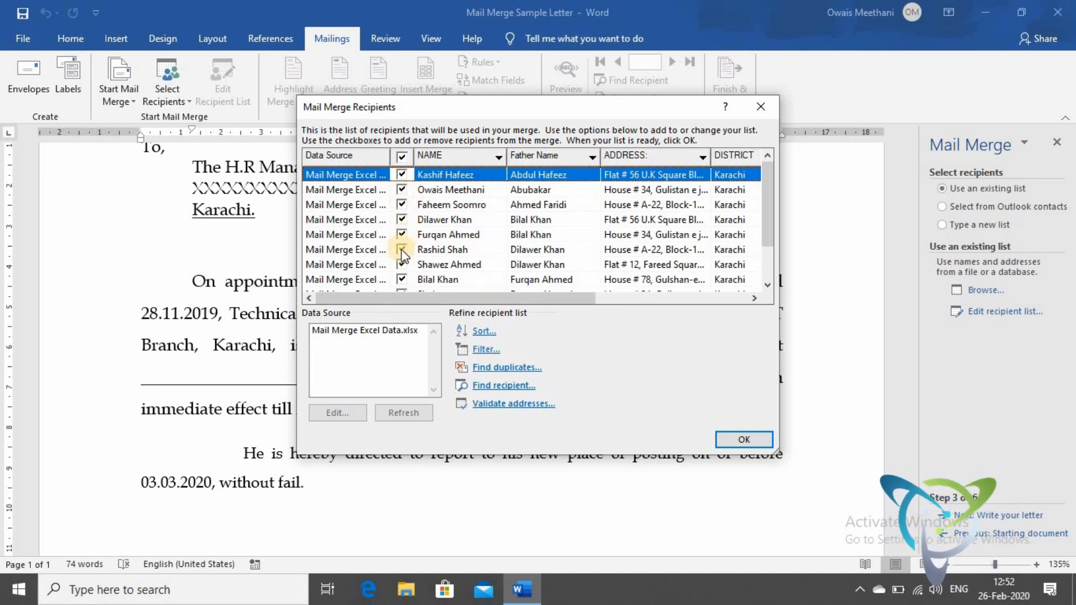
{"action": "left_click", "coordinate": [403, 221]}
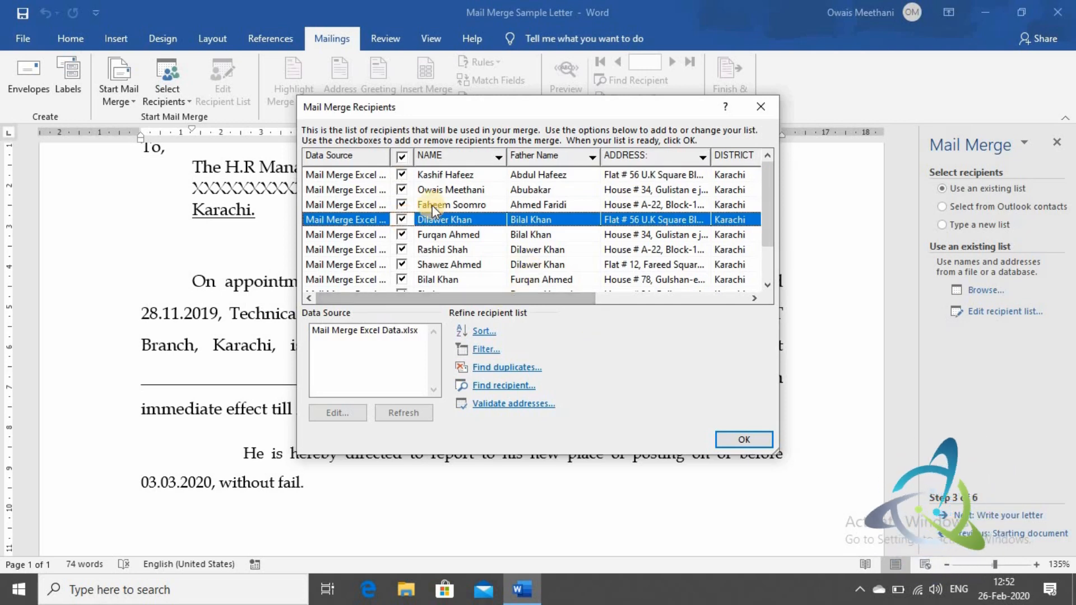
{"action": "left_click", "coordinate": [400, 158]}
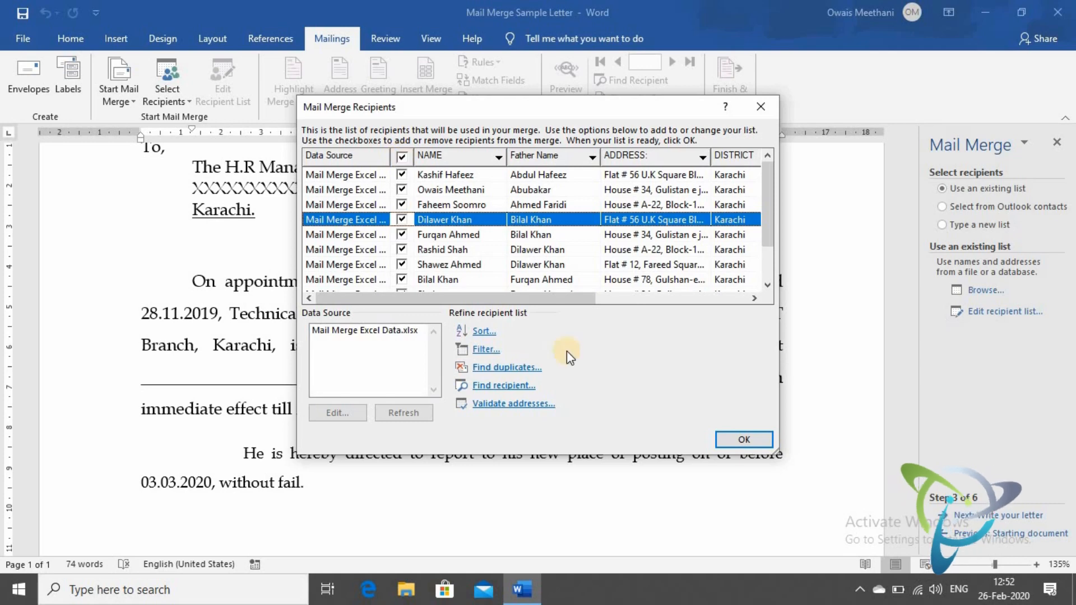
{"action": "left_click", "coordinate": [741, 437]}
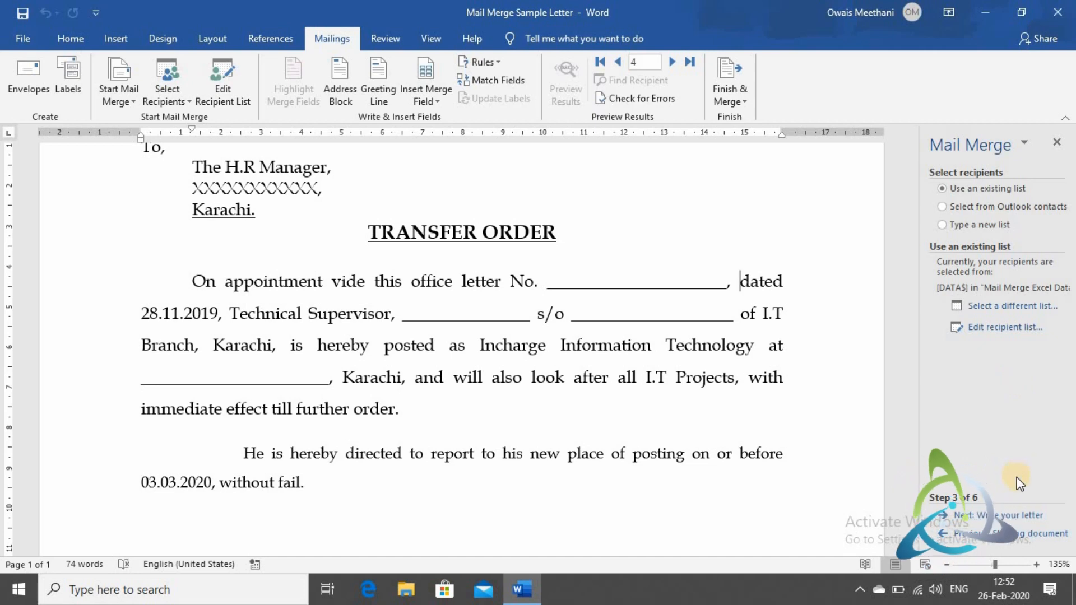
Advance to writing the letter and replace the blank after "office letter No." with the Letter_ merge field.
{"action": "left_click", "coordinate": [990, 526]}
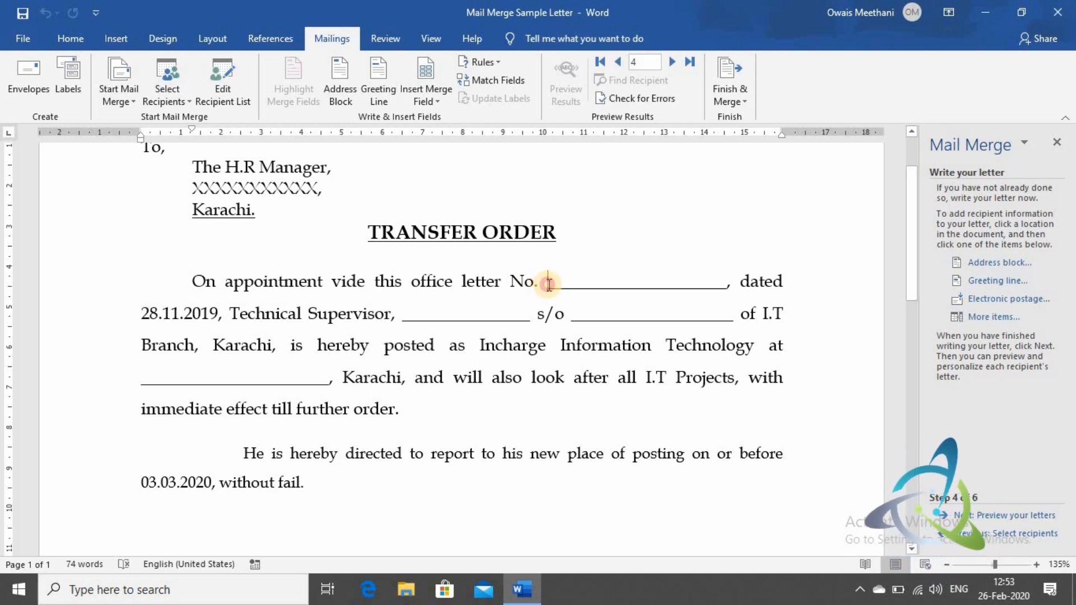
{"action": "left_click_drag", "start_coordinate": [548, 285], "coordinate": [729, 283]}
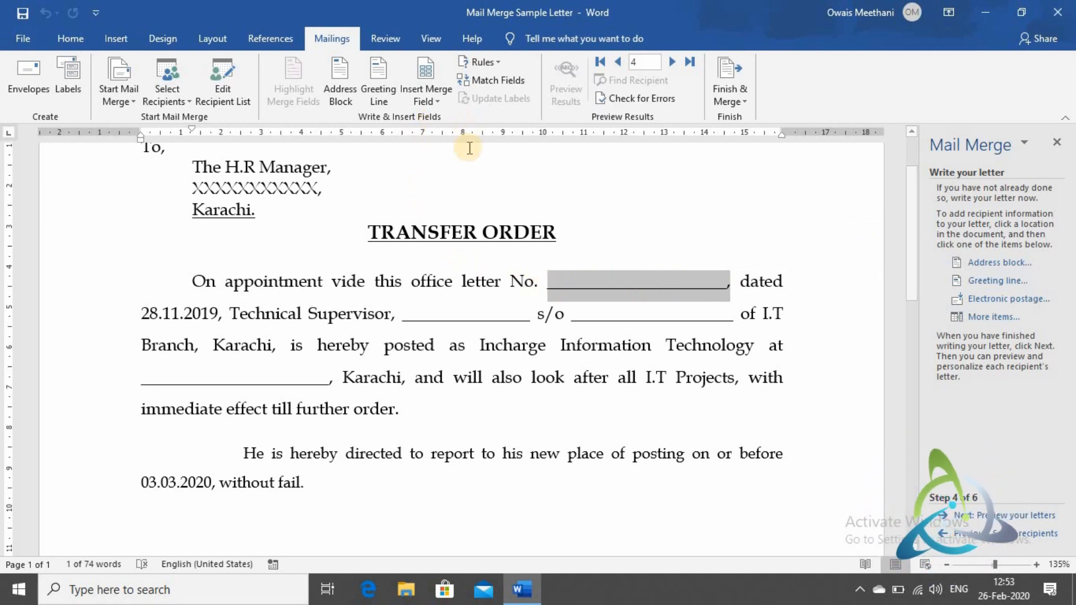
{"action": "left_click", "coordinate": [426, 95]}
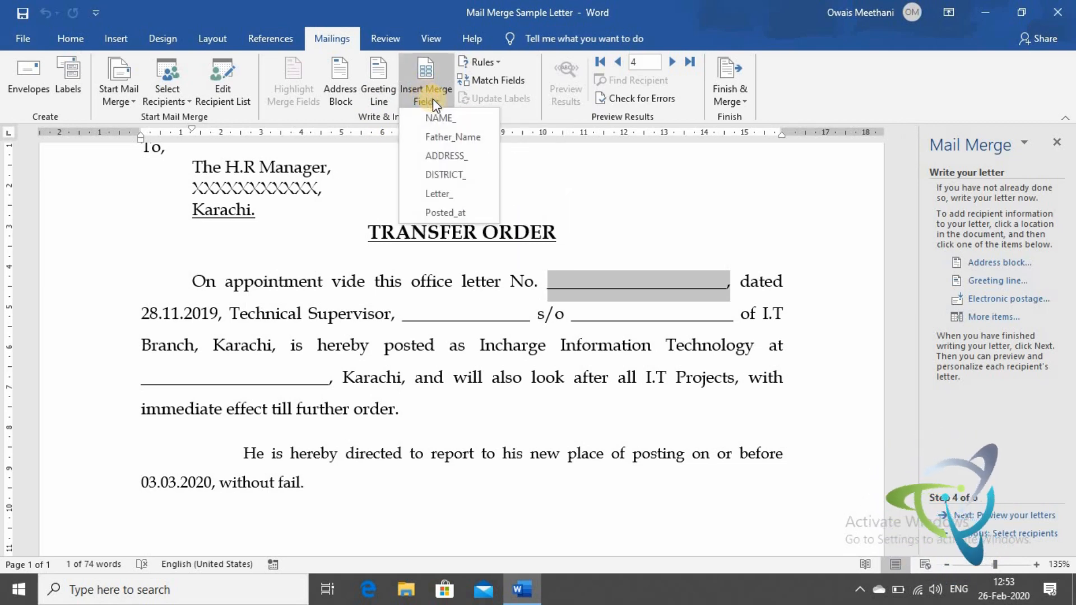
{"action": "left_click", "coordinate": [442, 194]}
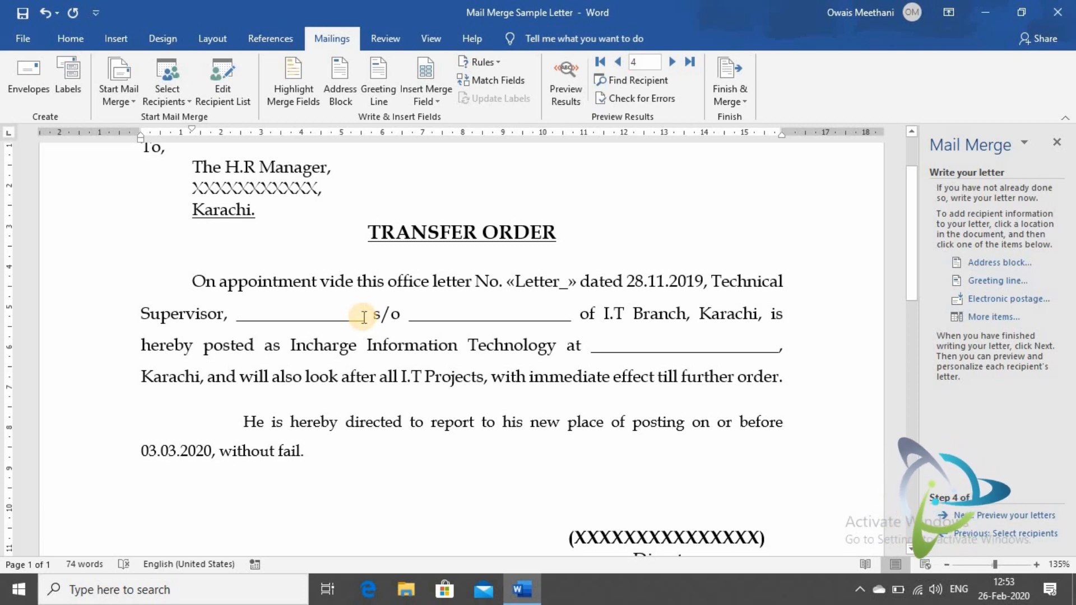
Replace the blank after "Technical Supervisor," with the NAME_ merge field and the blank after "s/o" with the Father_Name field.
{"action": "left_click_drag", "start_coordinate": [348, 315], "coordinate": [237, 316]}
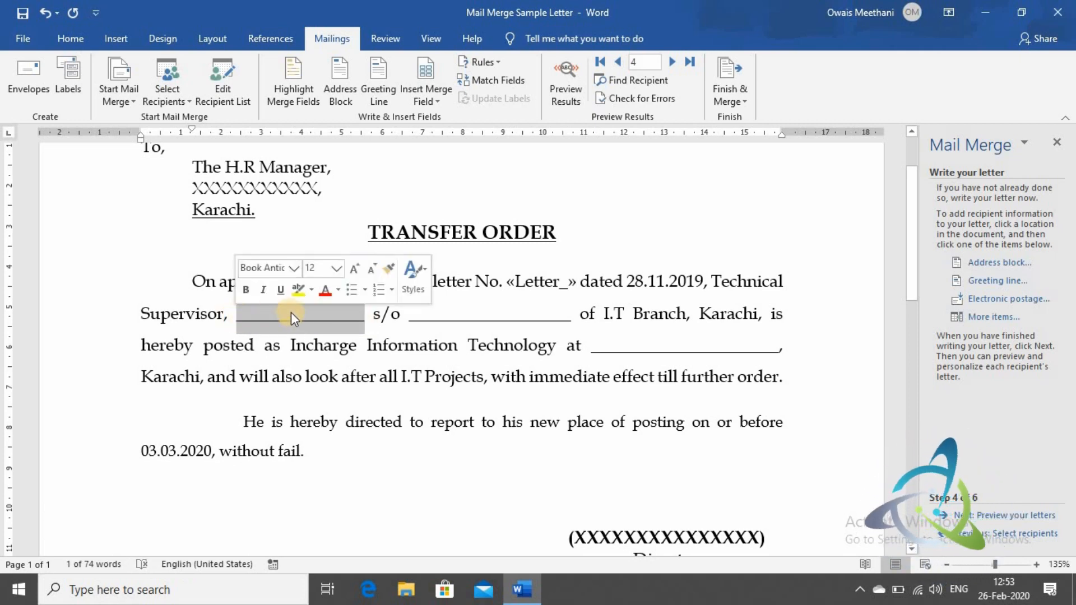
{"action": "left_click", "coordinate": [433, 97]}
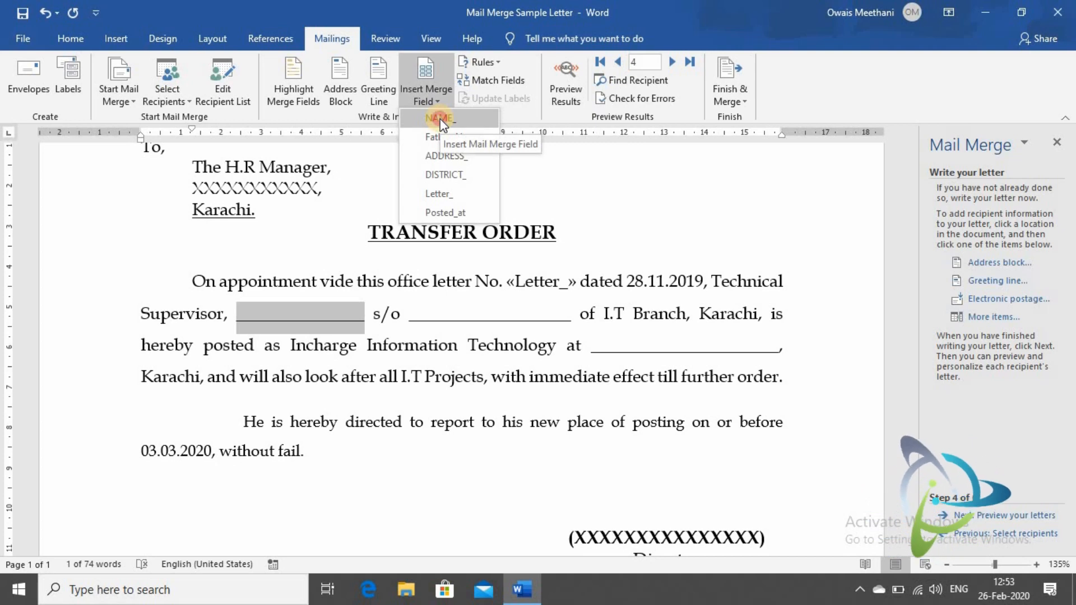
{"action": "left_click", "coordinate": [440, 120]}
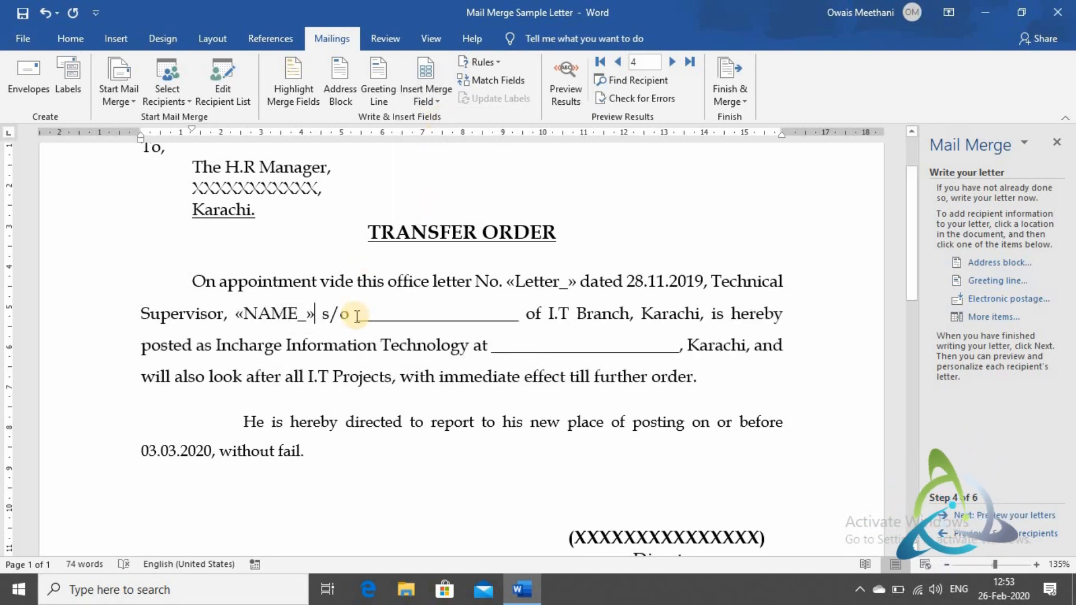
{"action": "left_click_drag", "start_coordinate": [378, 315], "coordinate": [528, 308]}
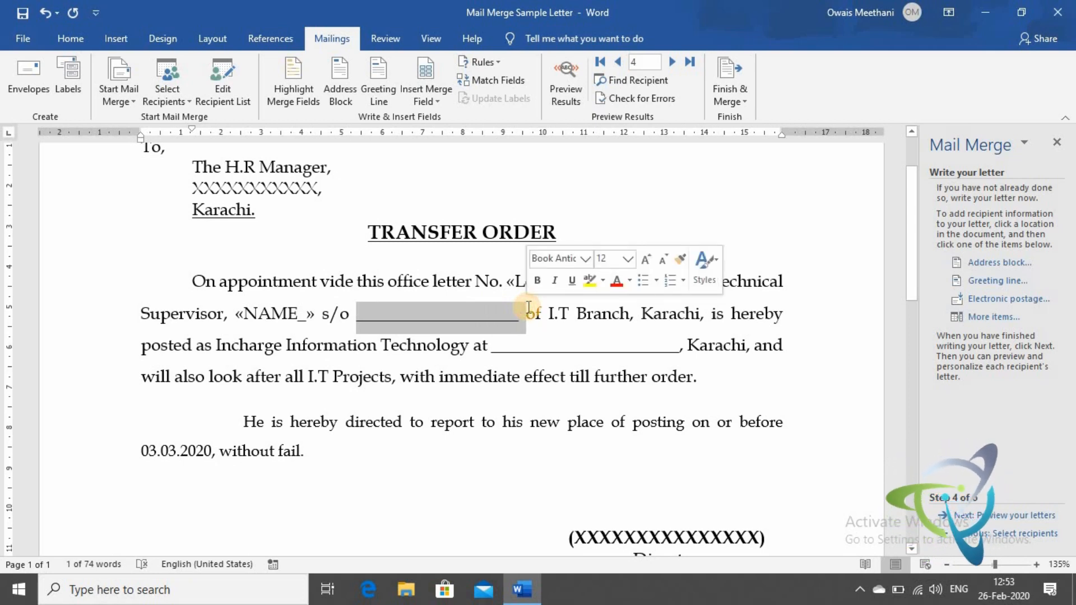
{"action": "left_click", "coordinate": [423, 93]}
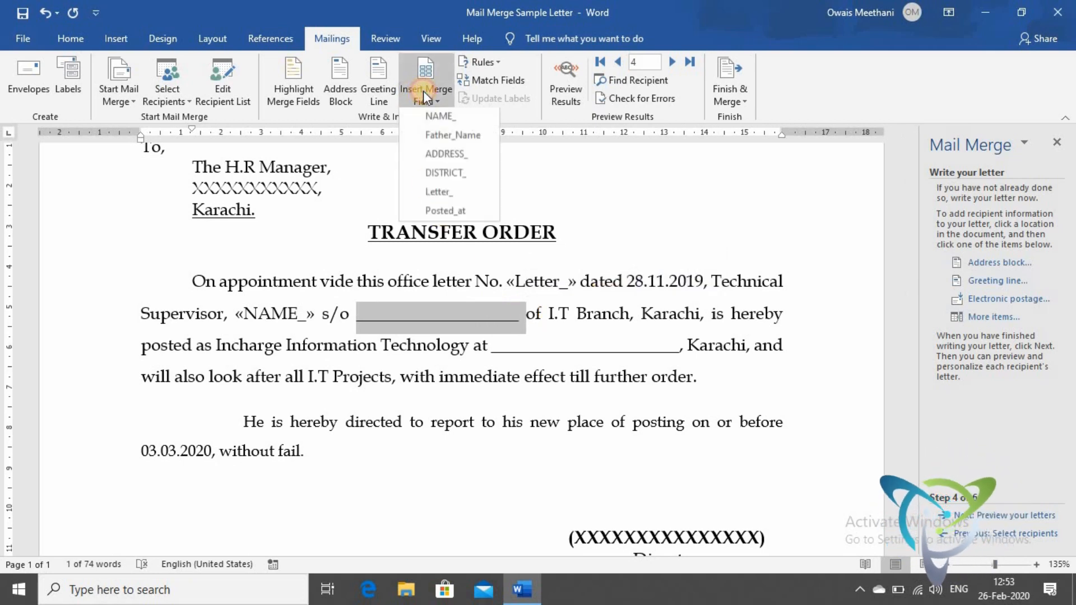
{"action": "left_click", "coordinate": [456, 137]}
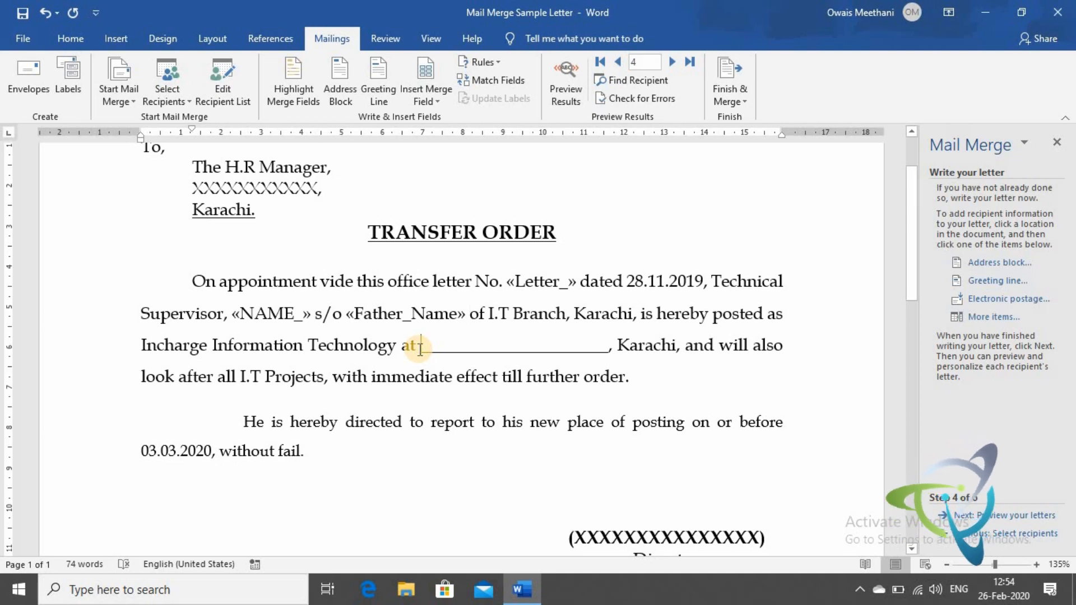
Replace the blank after "Incharge Information Technology at" with the Posted_at merge field and advance to previewing the letters.
{"action": "left_click_drag", "start_coordinate": [419, 348], "coordinate": [609, 345]}
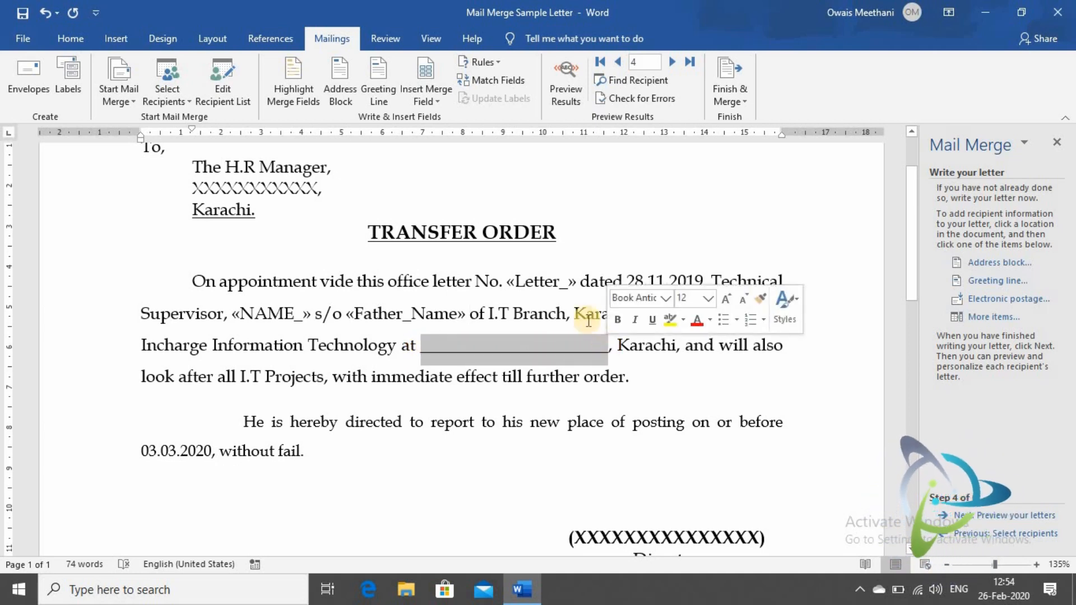
{"action": "left_click", "coordinate": [427, 100]}
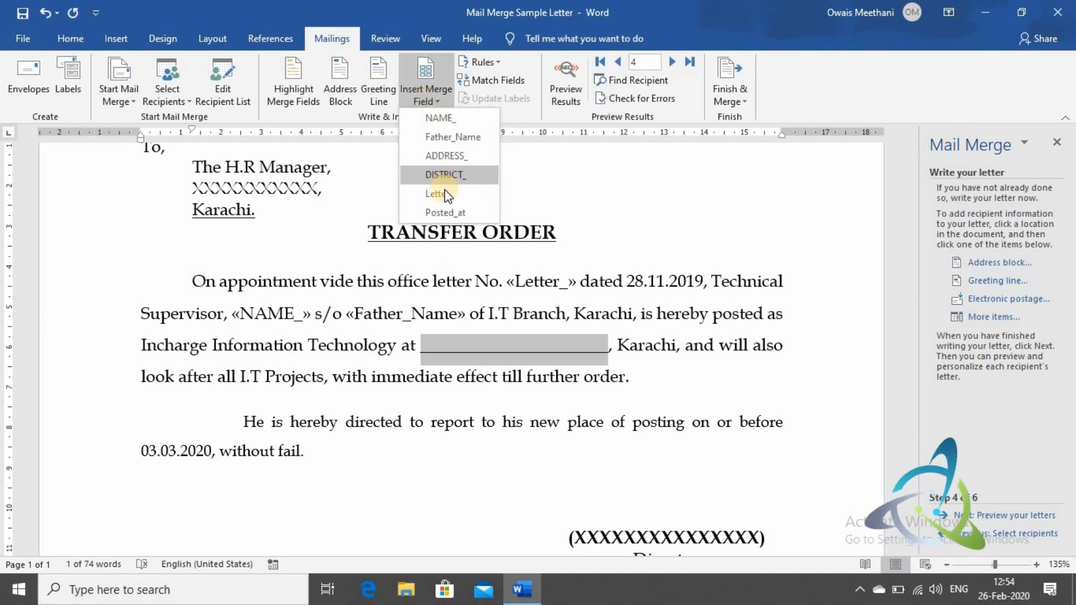
{"action": "left_click", "coordinate": [445, 213]}
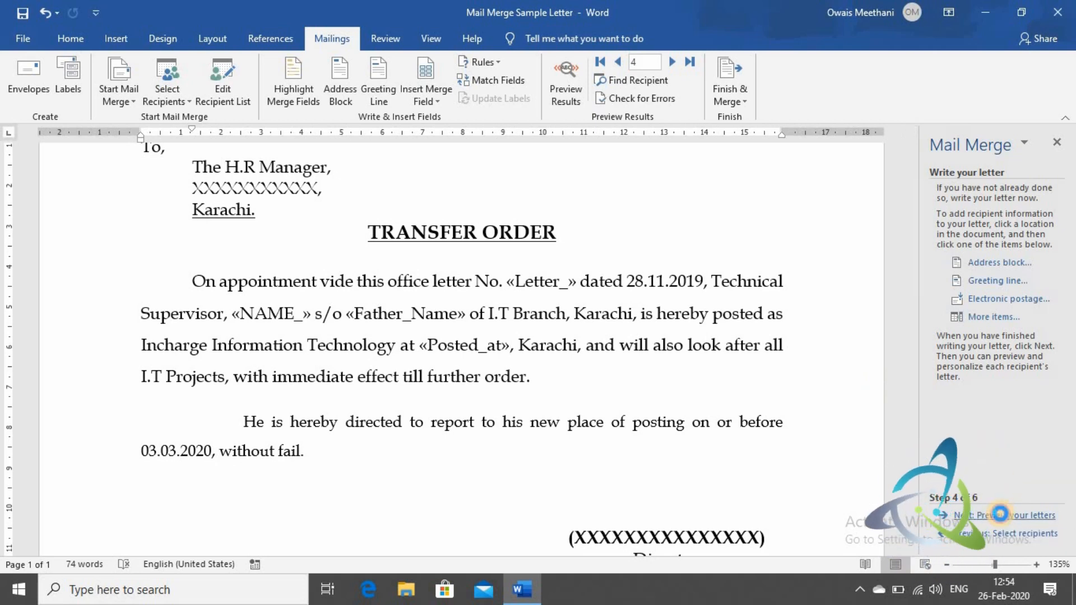
{"action": "left_click", "coordinate": [1000, 515]}
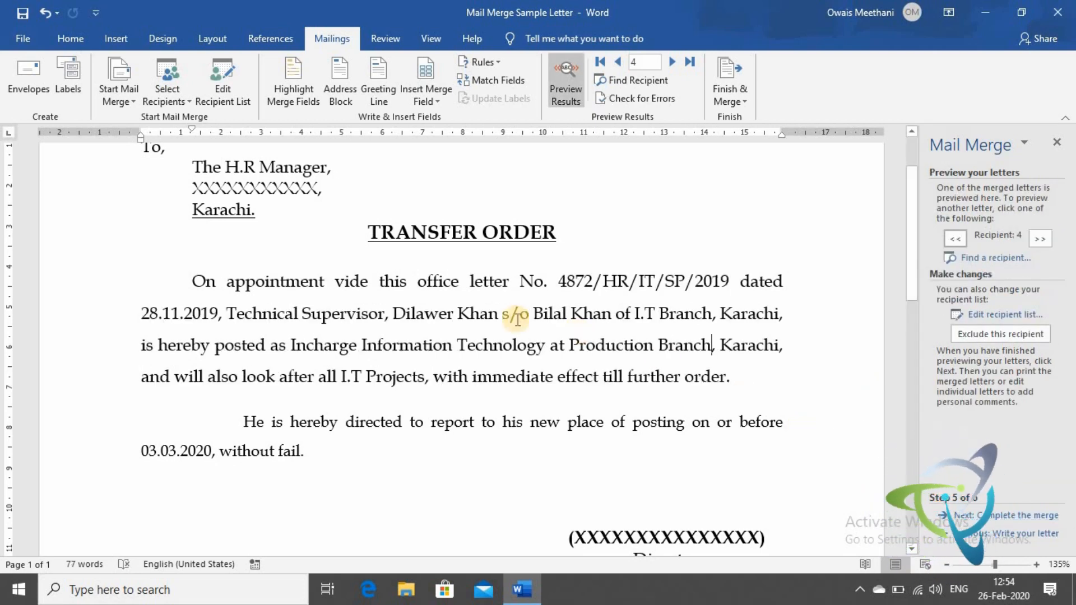
Examine the merged letter number and name in the preview, and browse the other recipients' letters forward and backward.
{"action": "left_click", "coordinate": [472, 313]}
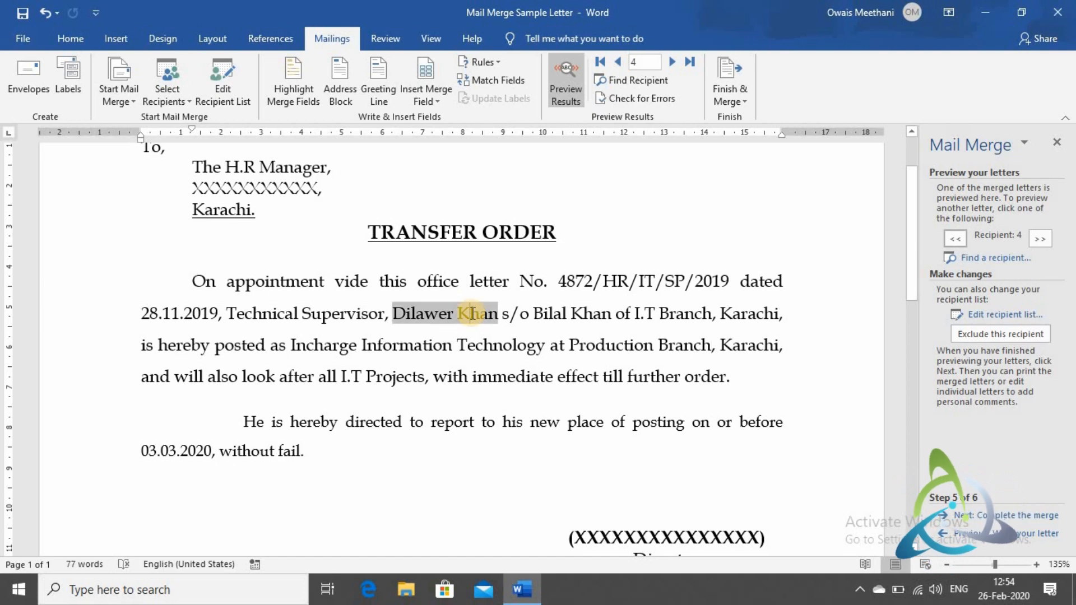
{"action": "left_click", "coordinate": [587, 283]}
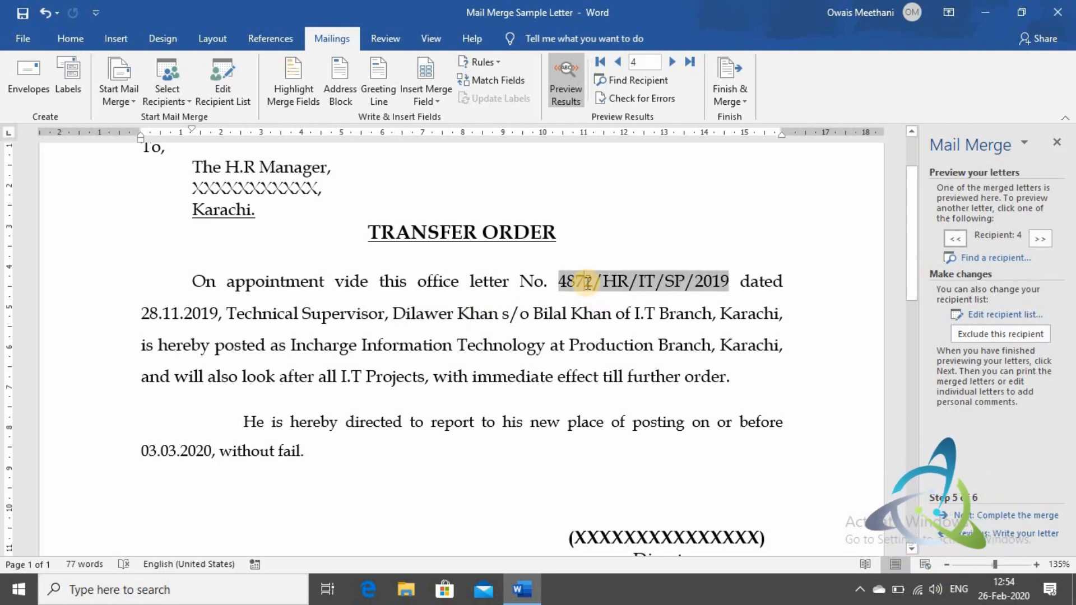
{"action": "left_click", "coordinate": [427, 312]}
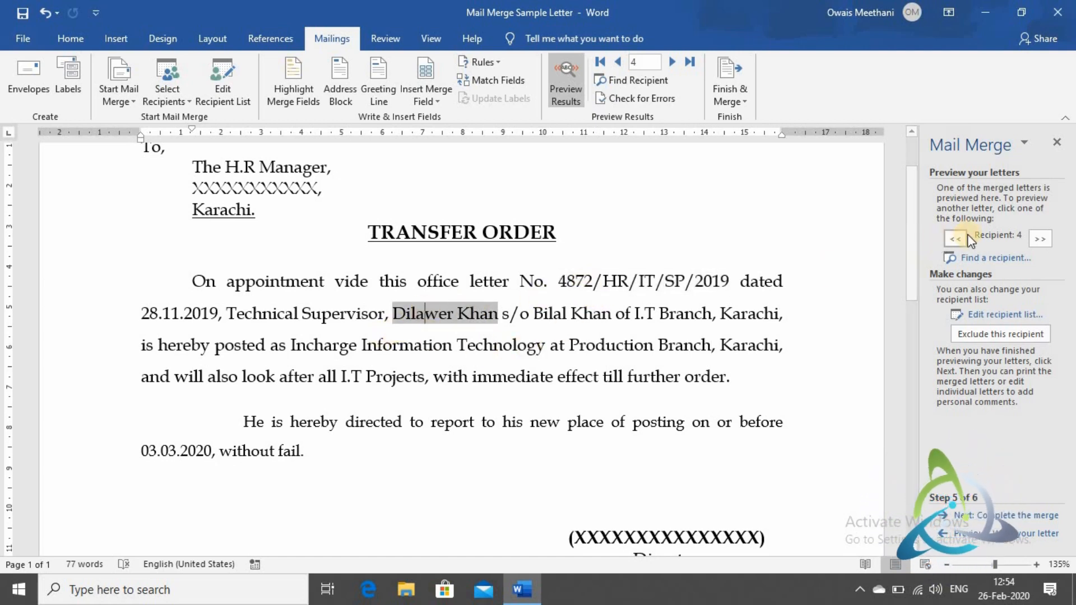
{"action": "left_click", "coordinate": [1038, 240]}
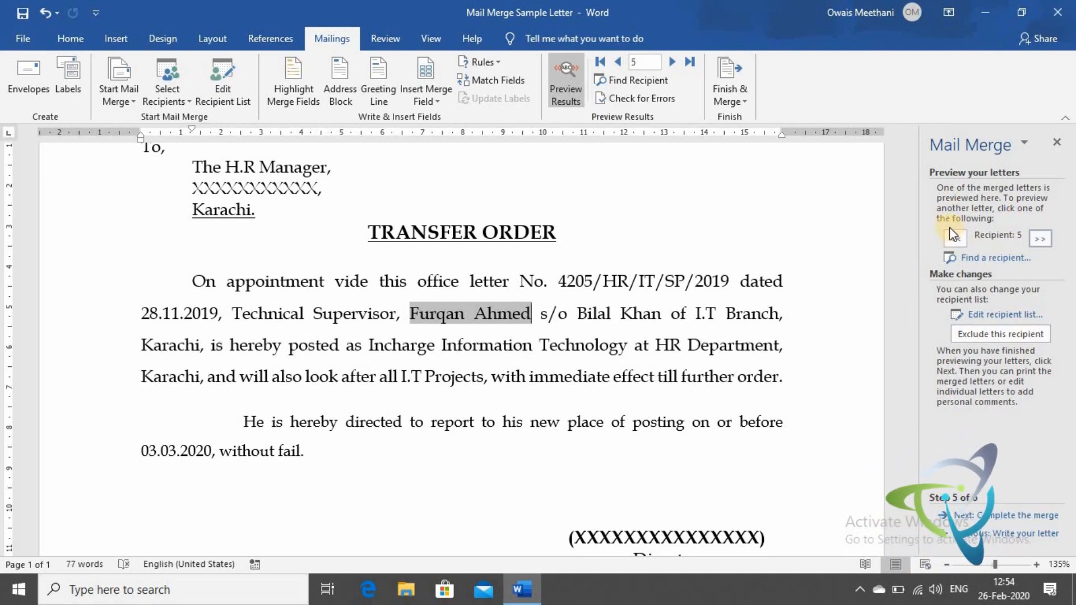
{"action": "left_click", "coordinate": [1038, 241]}
{"action": "left_click", "coordinate": [1038, 241]}
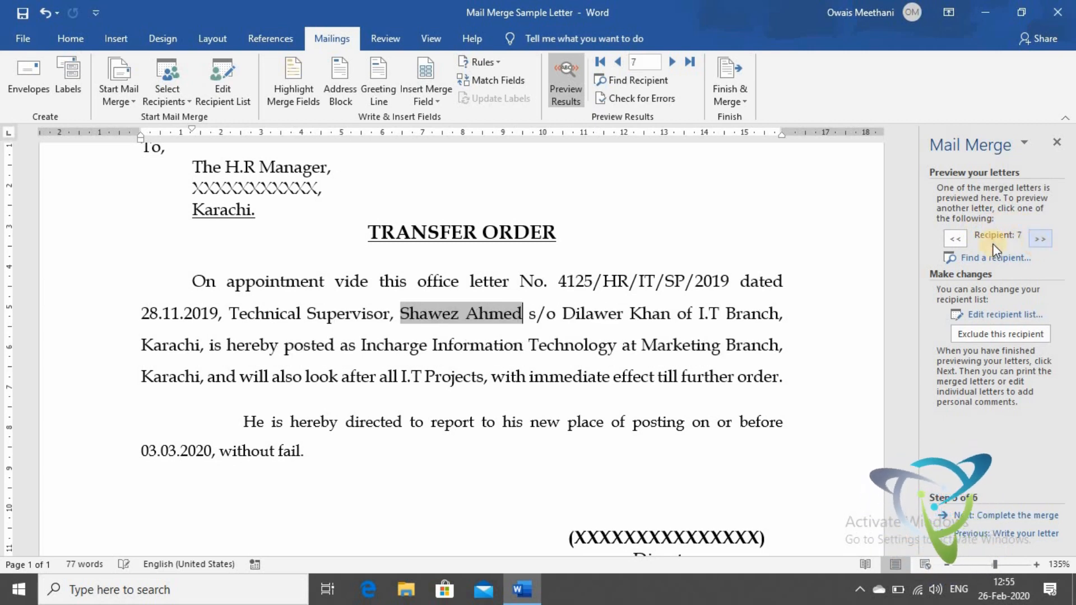
{"action": "left_click", "coordinate": [954, 240]}
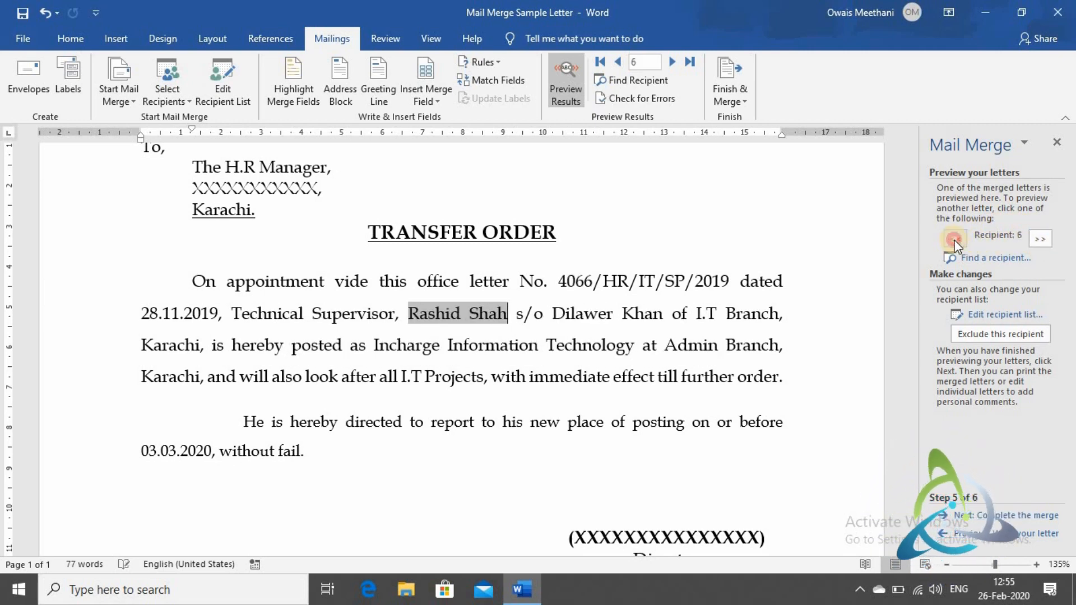
{"action": "left_click", "coordinate": [954, 239]}
{"action": "left_click", "coordinate": [955, 240]}
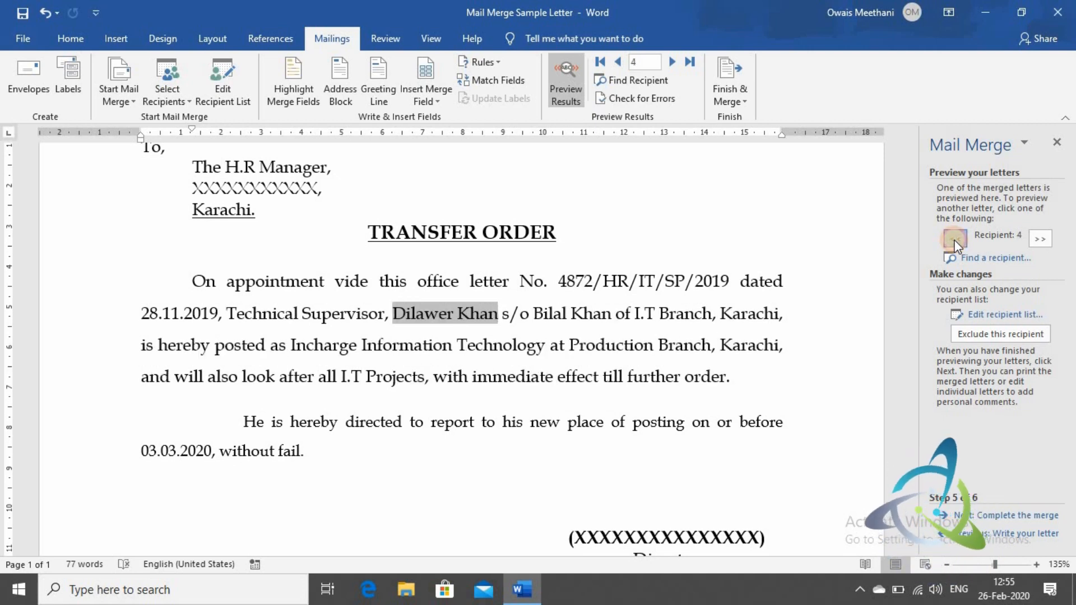
{"action": "left_click", "coordinate": [954, 239]}
{"action": "left_click", "coordinate": [954, 240]}
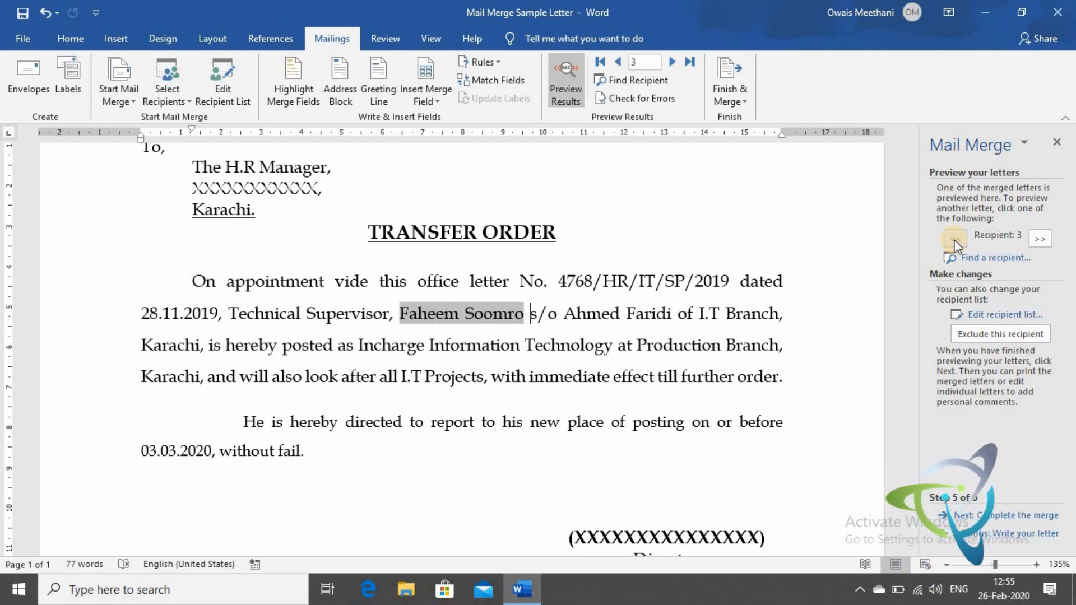
Preview the letters up to recipient 6, return to recipient 5, and examine that letter's name and posting place.
{"action": "left_click", "coordinate": [1043, 240]}
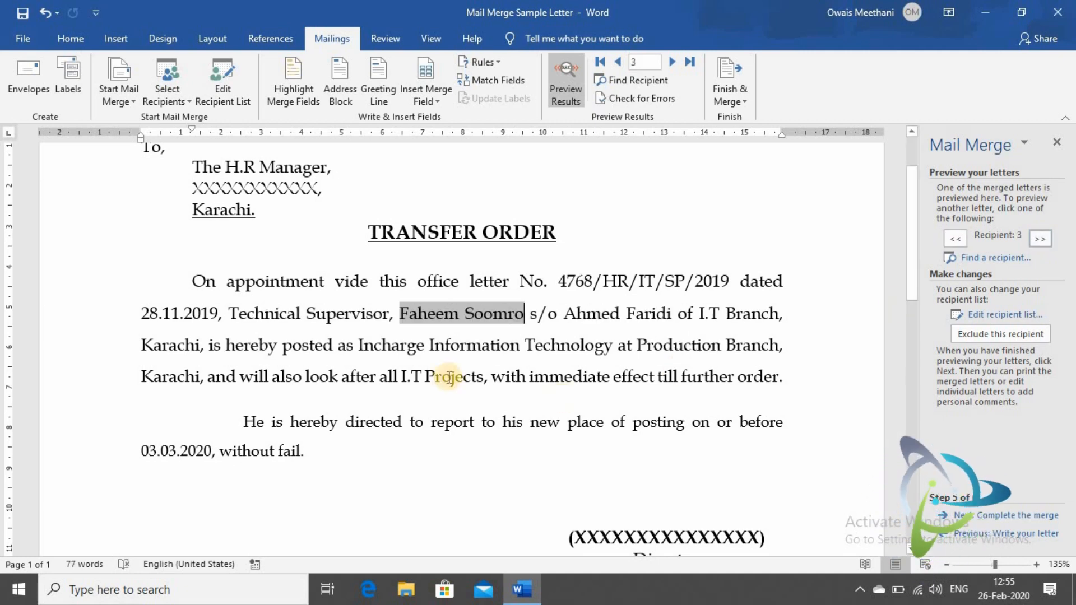
{"action": "left_click", "coordinate": [1040, 239]}
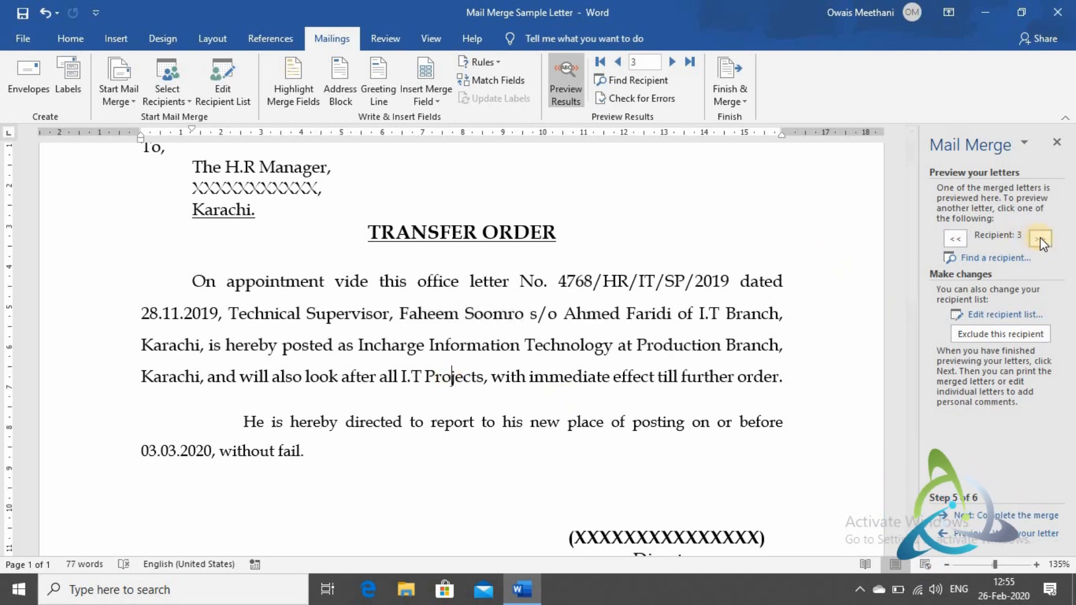
{"action": "left_click", "coordinate": [1038, 237]}
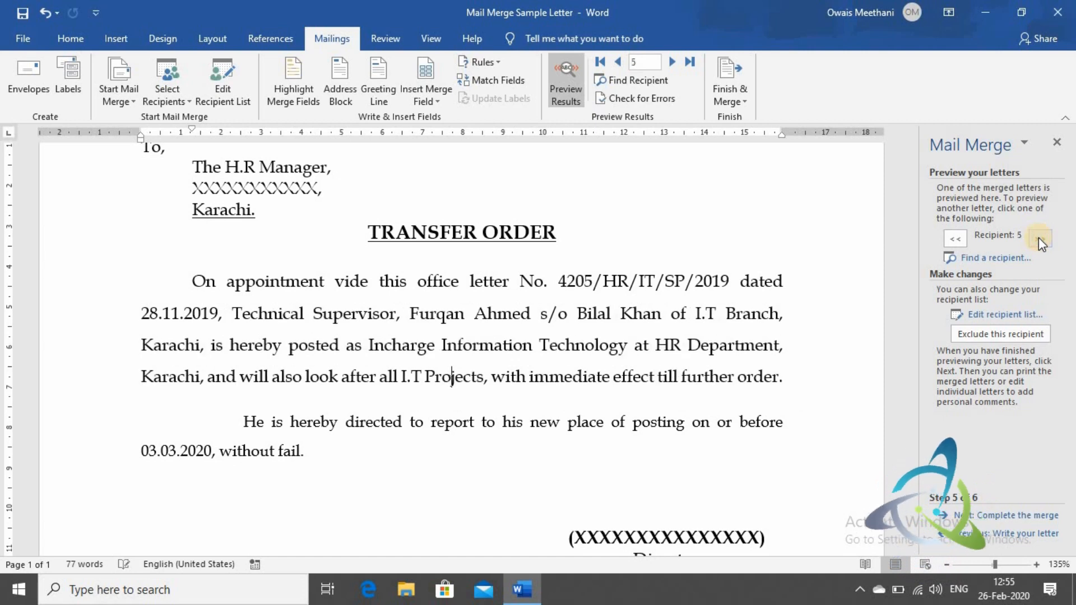
{"action": "left_click", "coordinate": [1038, 237]}
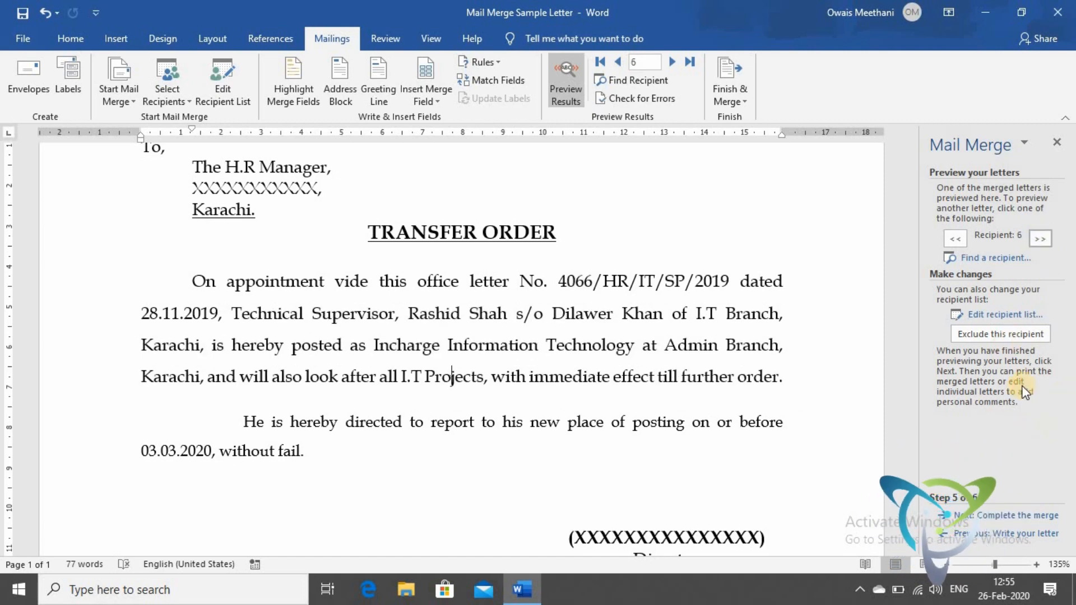
{"action": "left_click", "coordinate": [954, 239]}
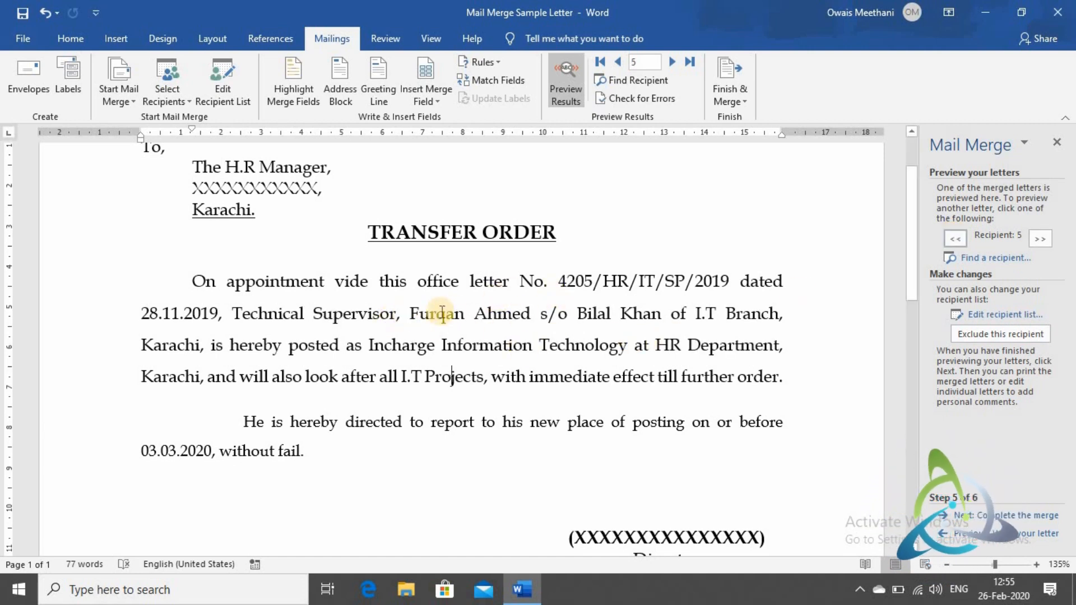
{"action": "left_click", "coordinate": [529, 313]}
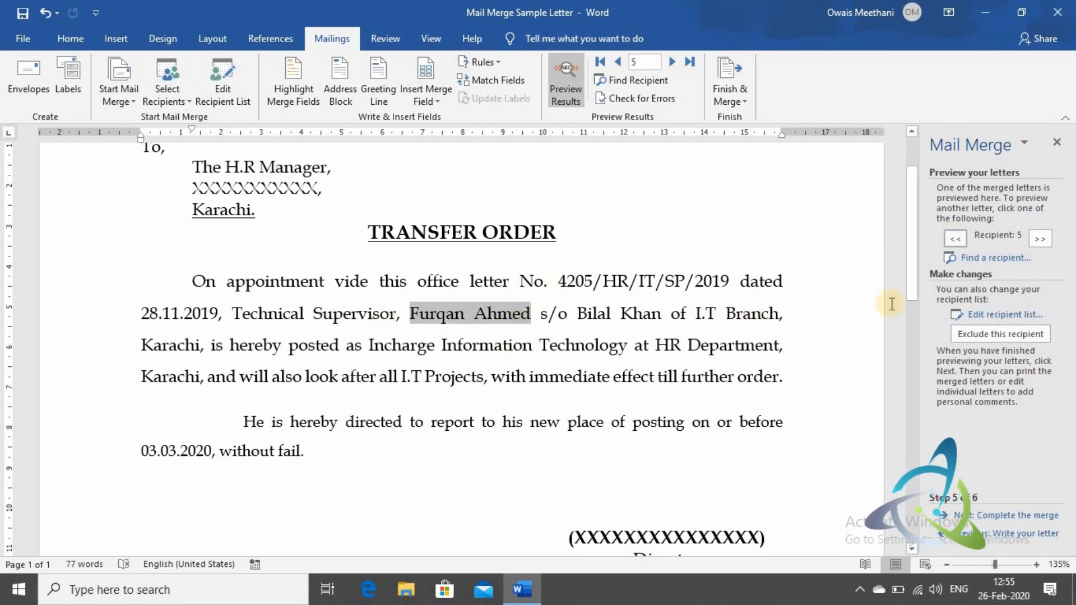
{"action": "left_click", "coordinate": [986, 334]}
{"action": "left_click", "coordinate": [744, 345]}
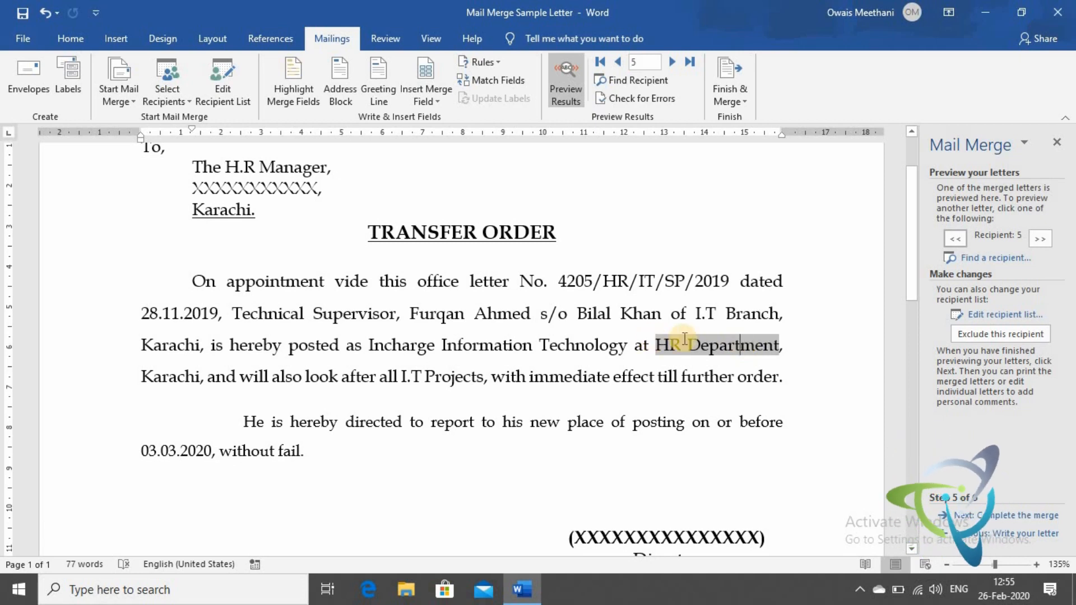
Complete the merge by merging all records into a new document of individual letters, and maximize its window.
{"action": "left_click", "coordinate": [988, 515]}
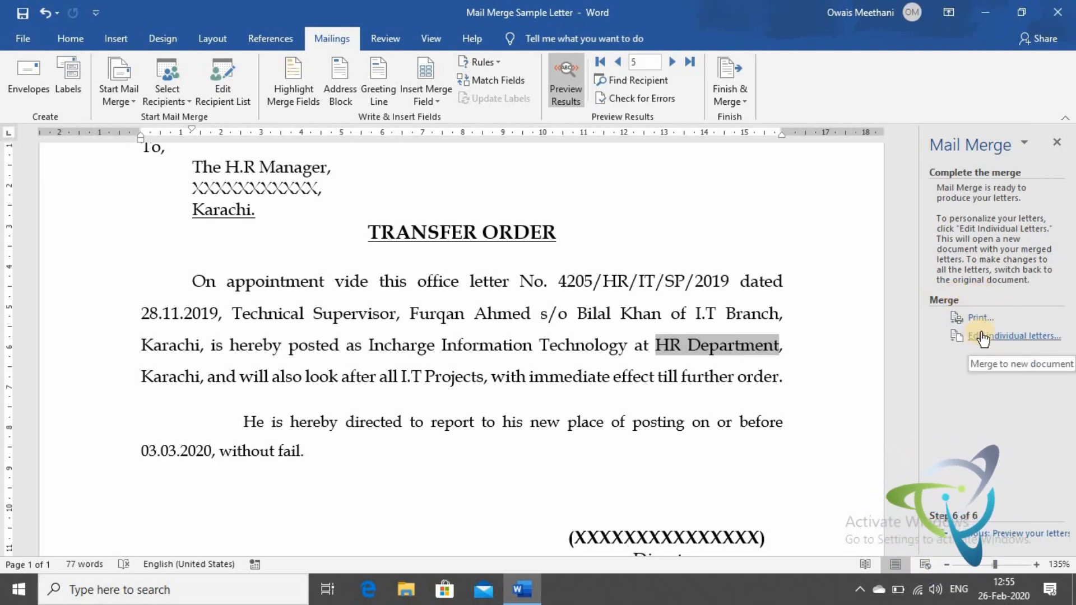
{"action": "left_click", "coordinate": [1003, 336]}
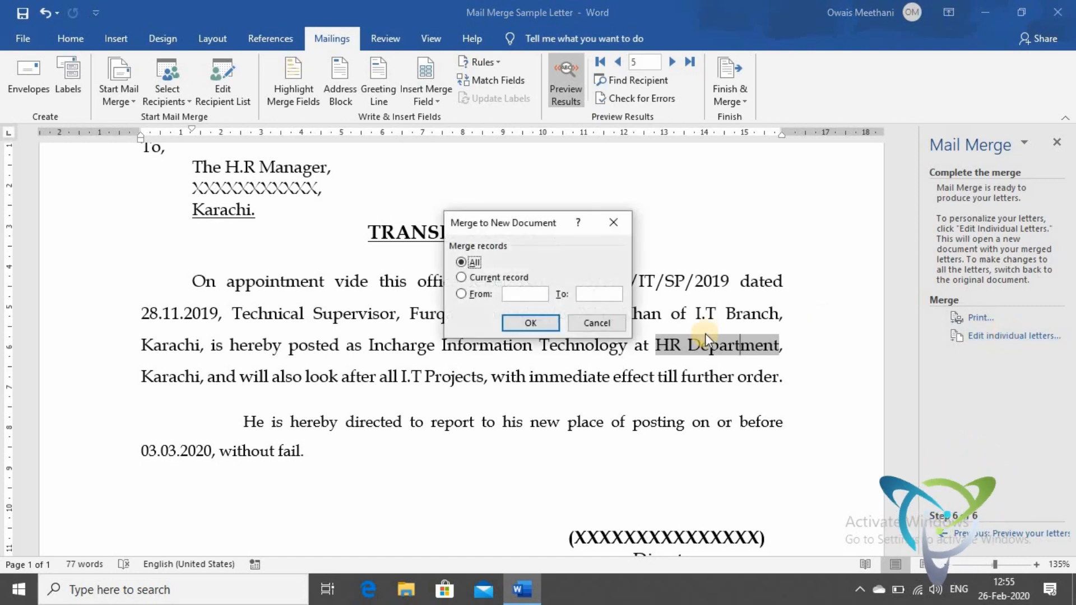
{"action": "left_click", "coordinate": [527, 324]}
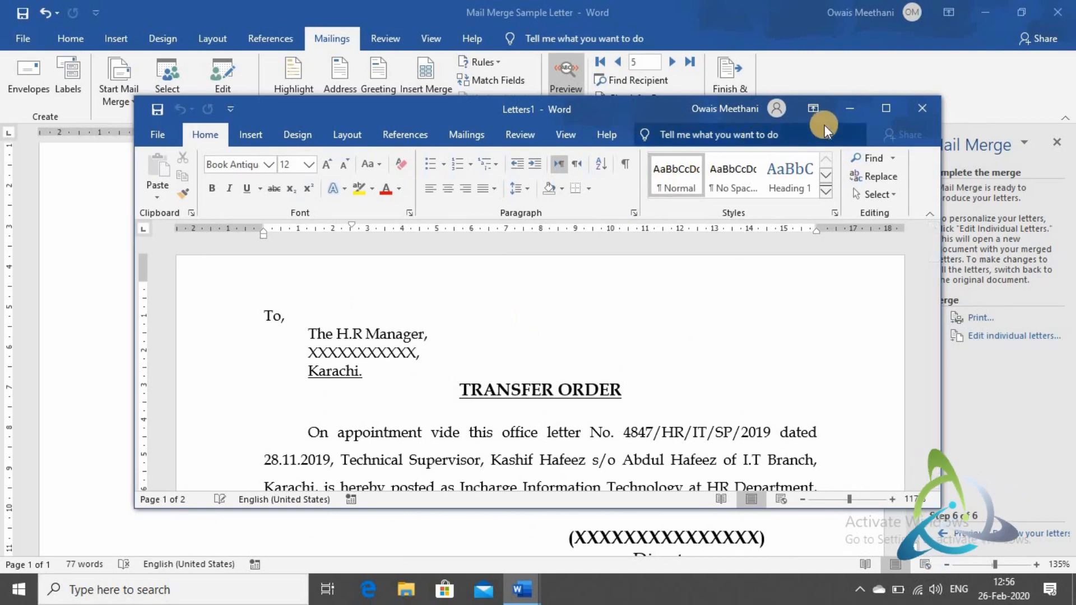
{"action": "left_click", "coordinate": [886, 107]}
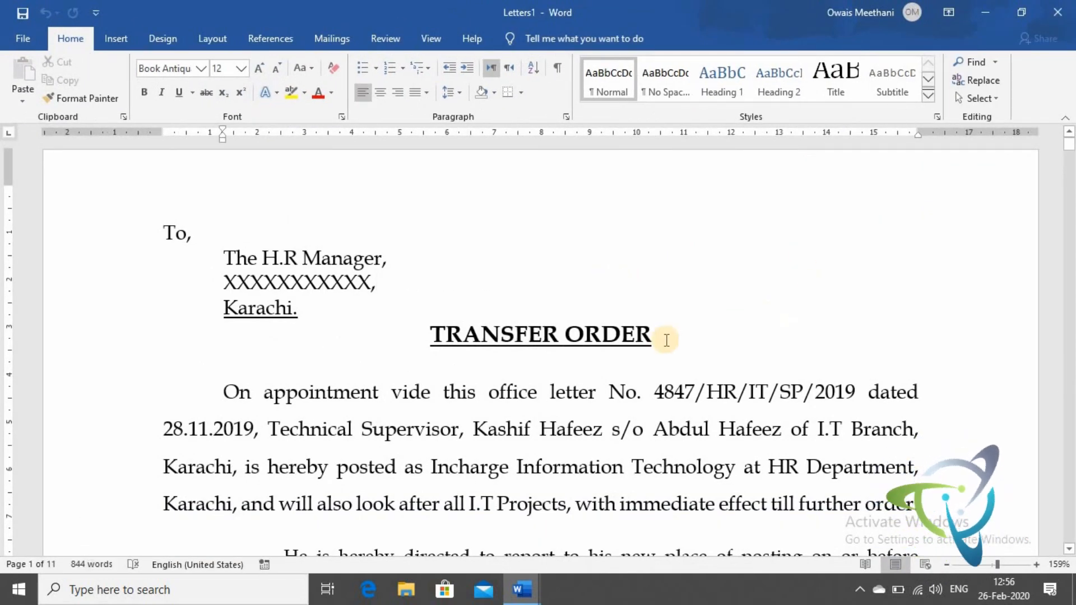
Look through the merged letters document to page 5 and examine the recipient's name in that transfer order.
{"action": "left_click", "coordinate": [667, 340]}
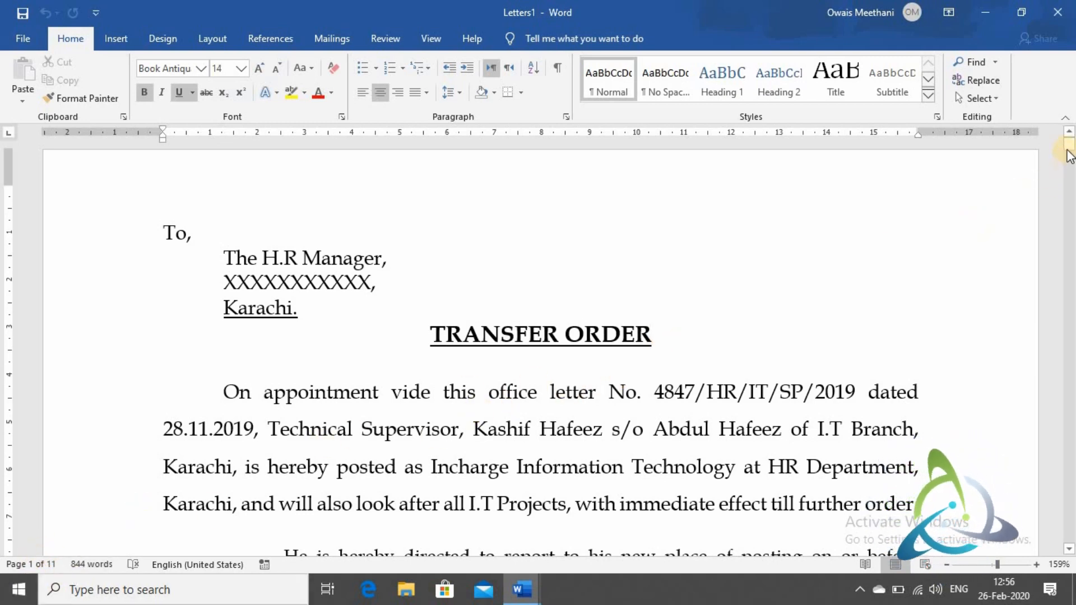
{"action": "left_click_drag", "start_coordinate": [1068, 156], "coordinate": [1072, 292]}
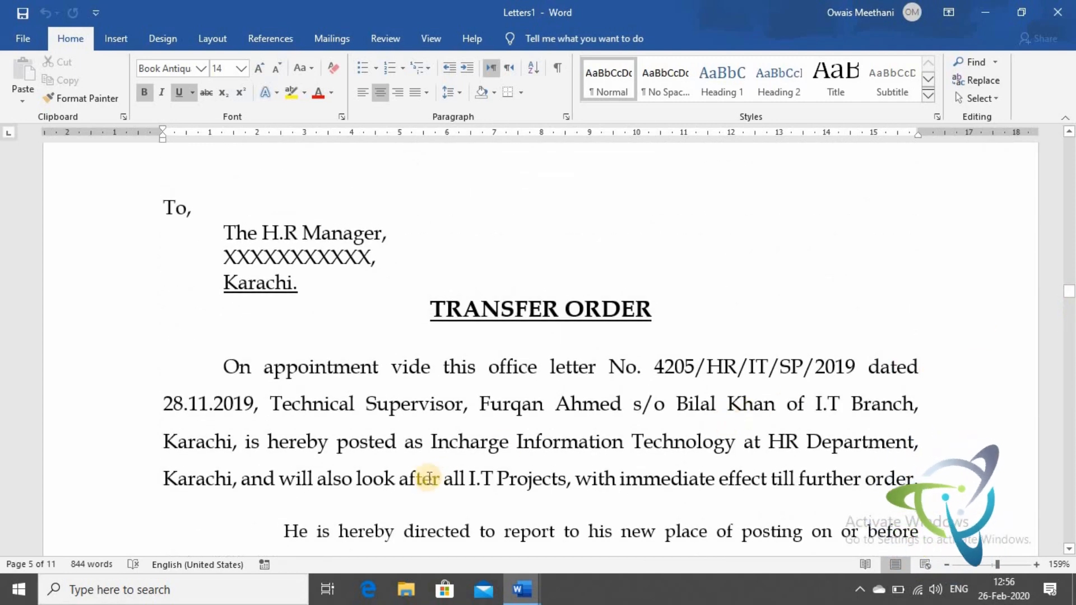
{"action": "left_click", "coordinate": [429, 478]}
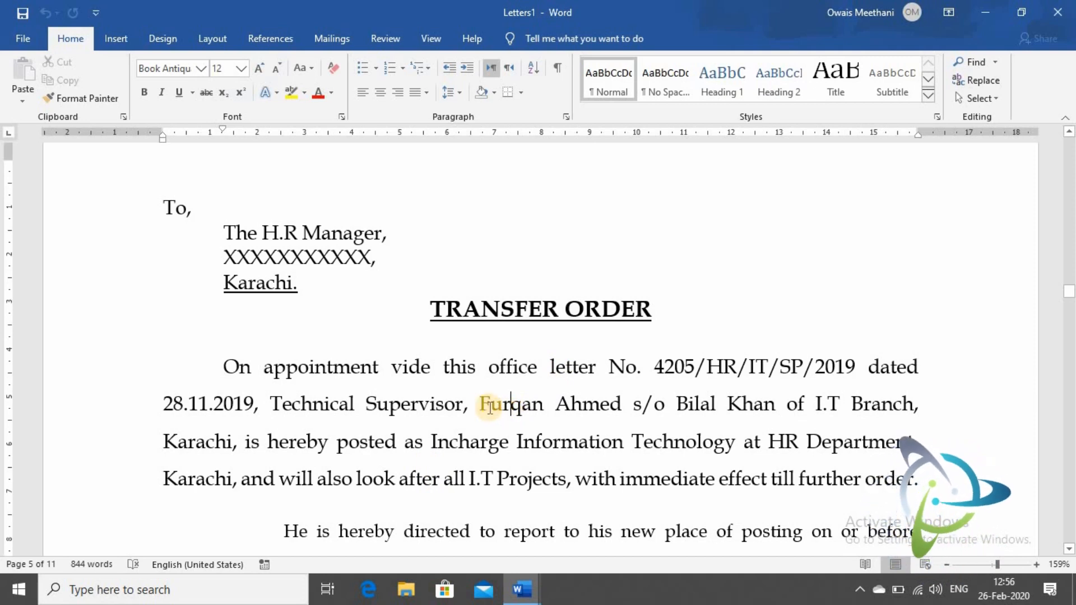
{"action": "left_click_drag", "start_coordinate": [529, 398], "coordinate": [593, 402]}
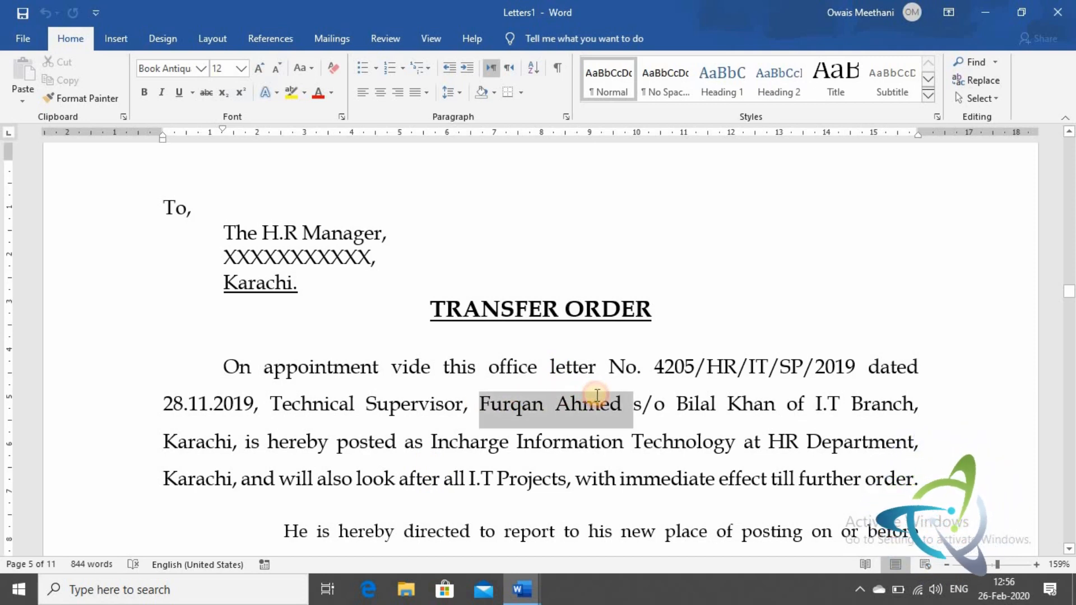
{"action": "left_click", "coordinate": [539, 412]}
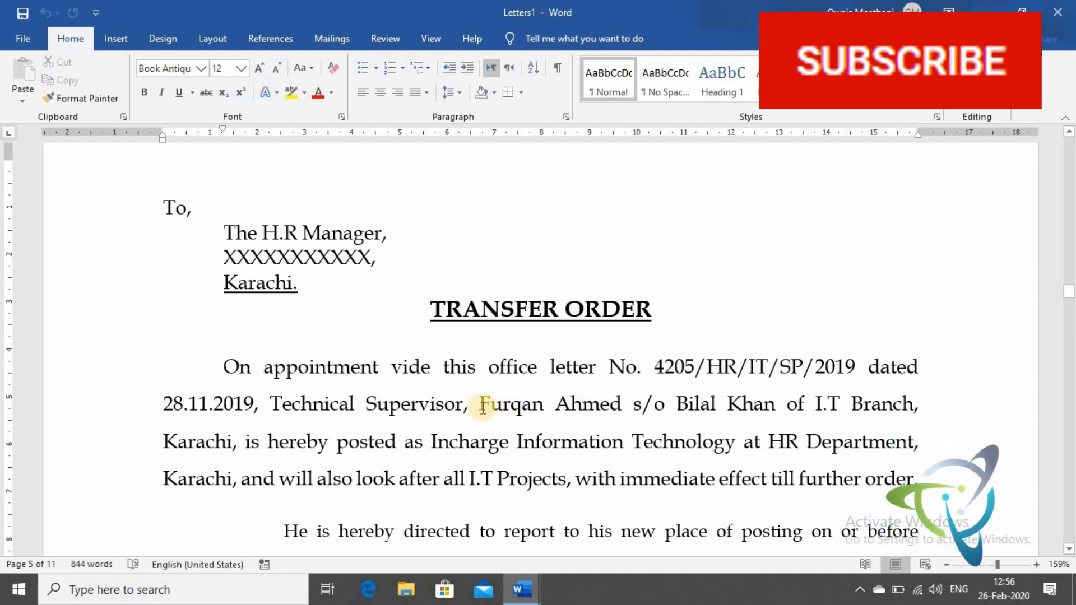
{"action": "left_click_drag", "start_coordinate": [504, 400], "coordinate": [599, 401]}
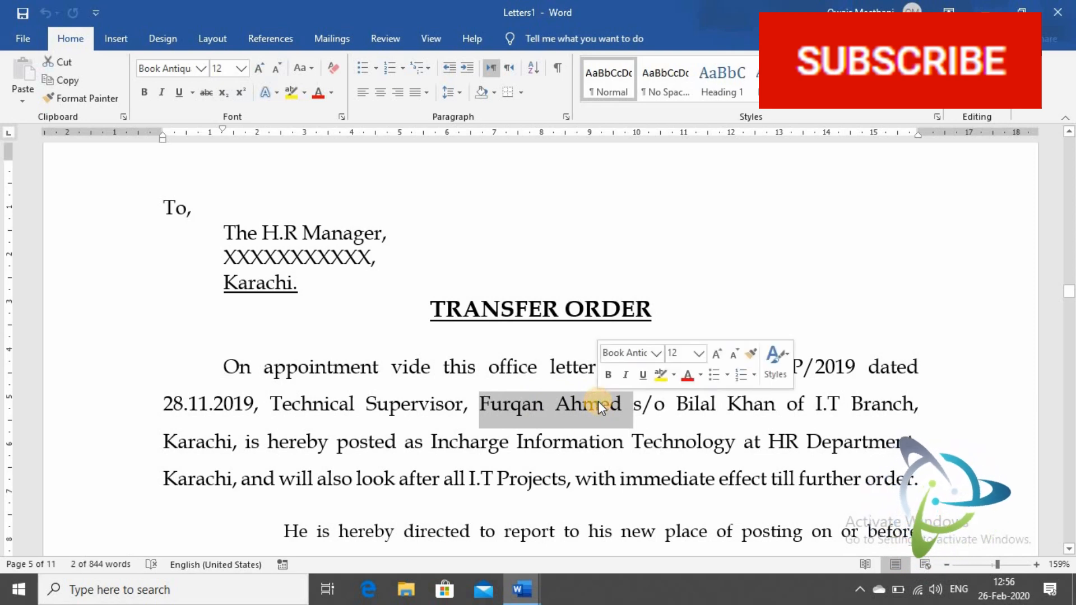